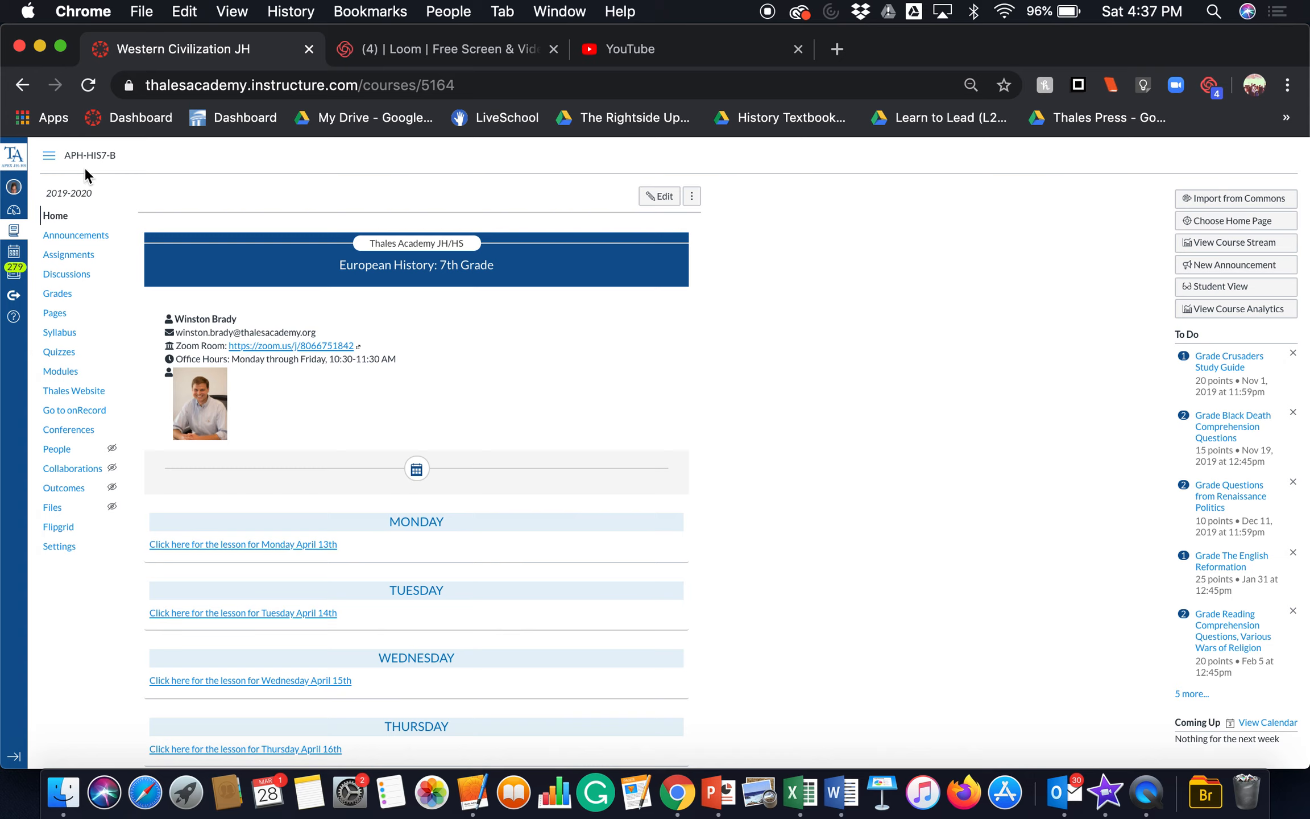
Step: Open the Modules page of the course
click(61, 374)
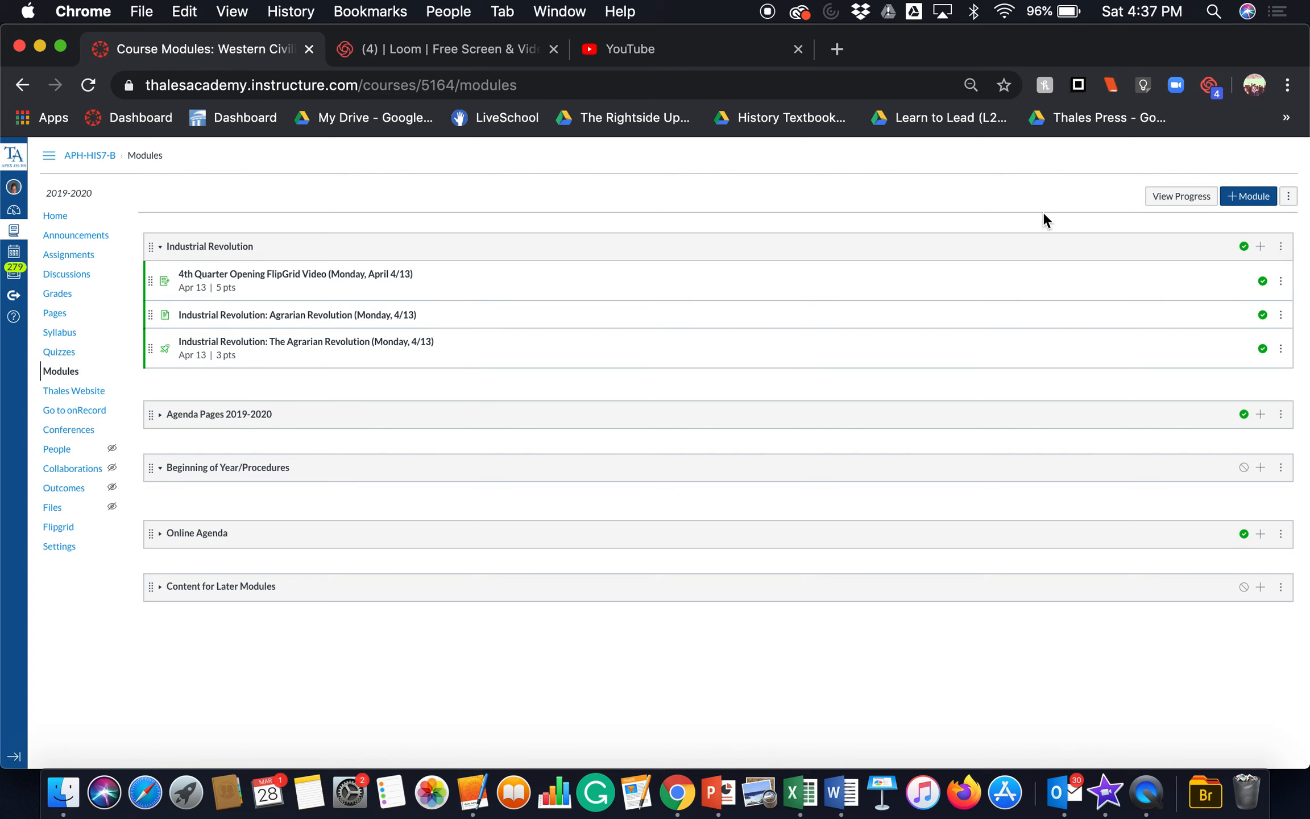
click(1246, 199)
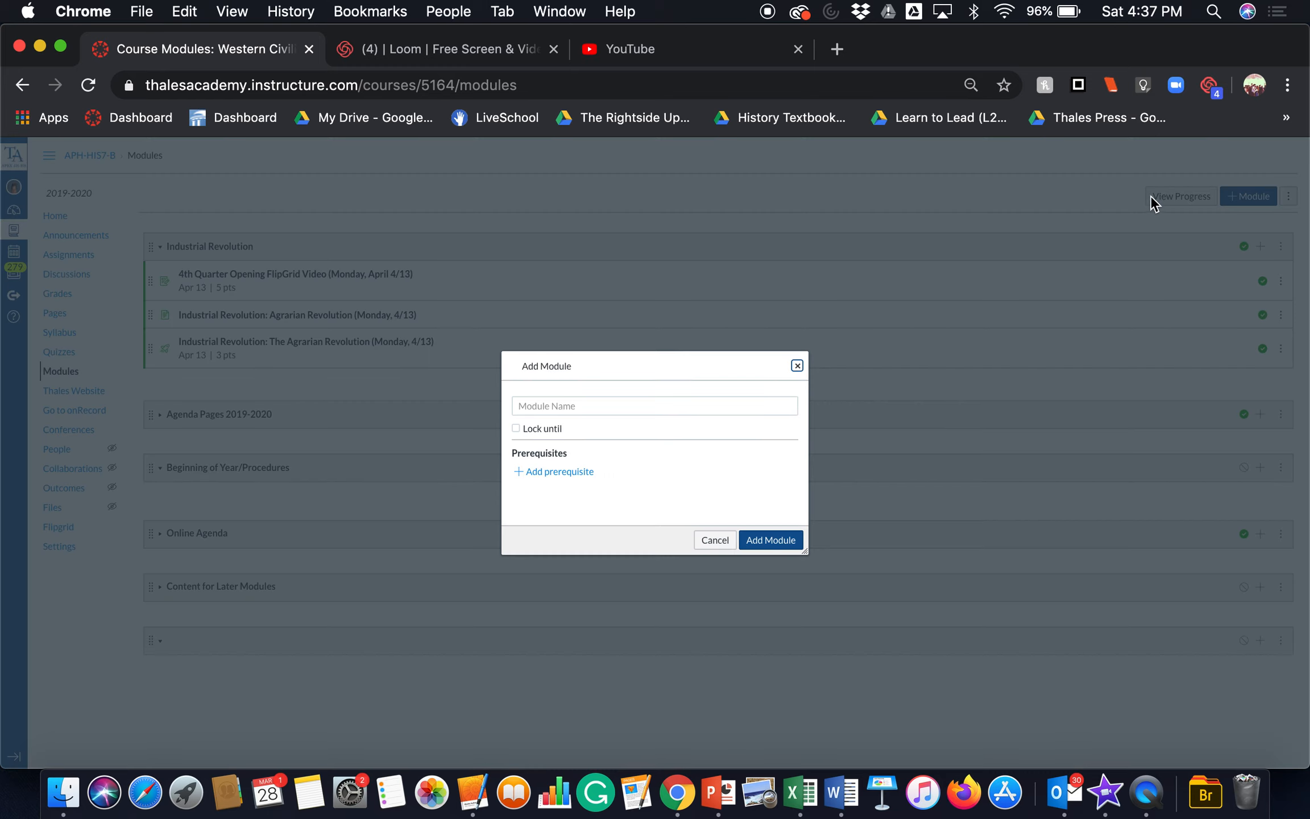
click(666, 403)
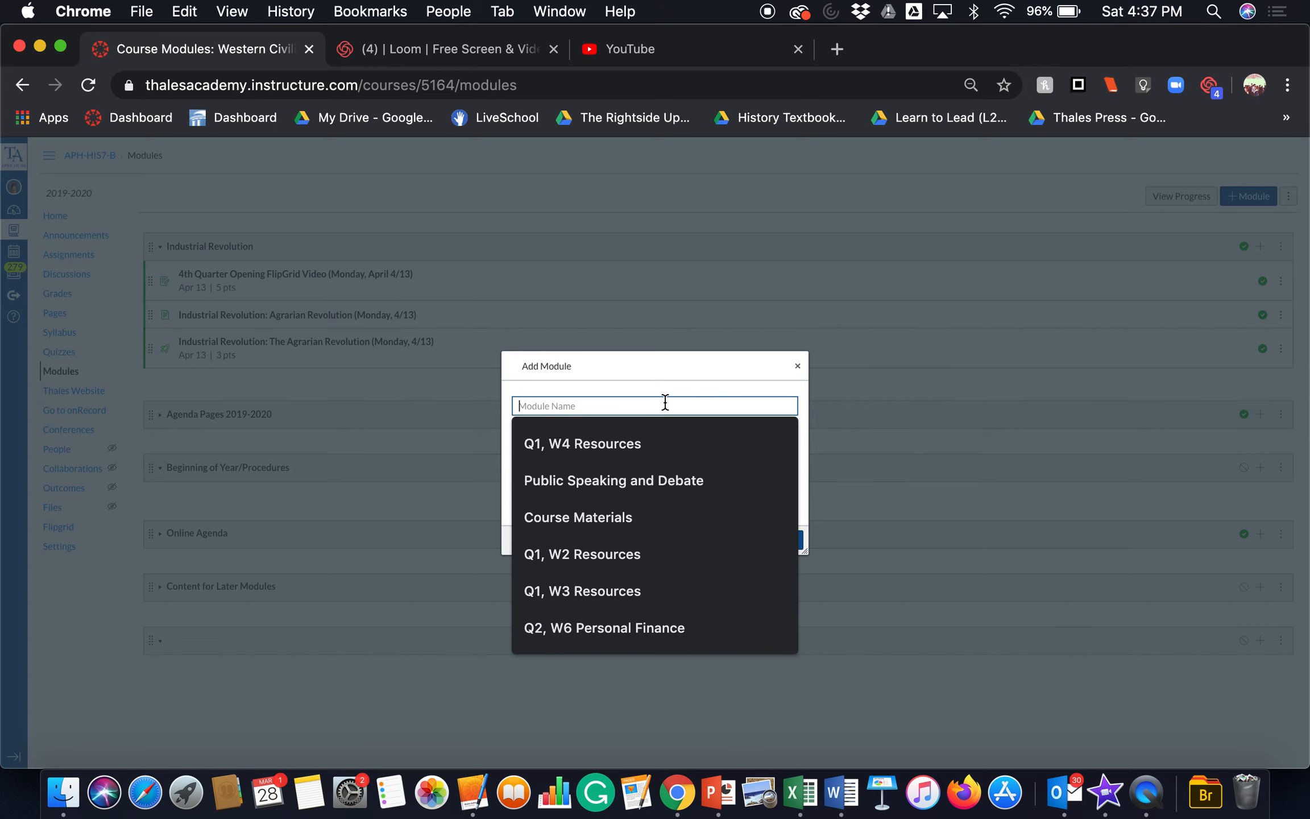
click(699, 458)
click(714, 540)
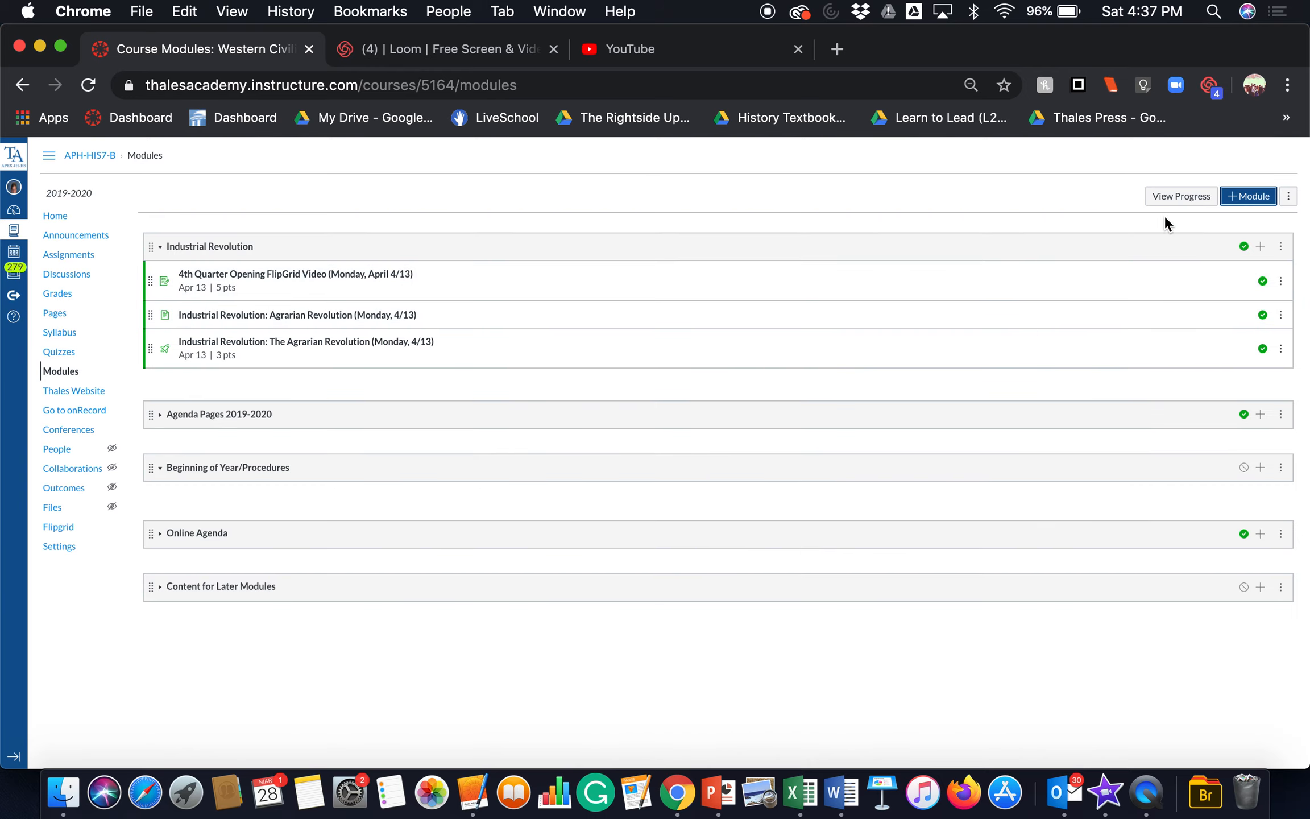
click(1261, 247)
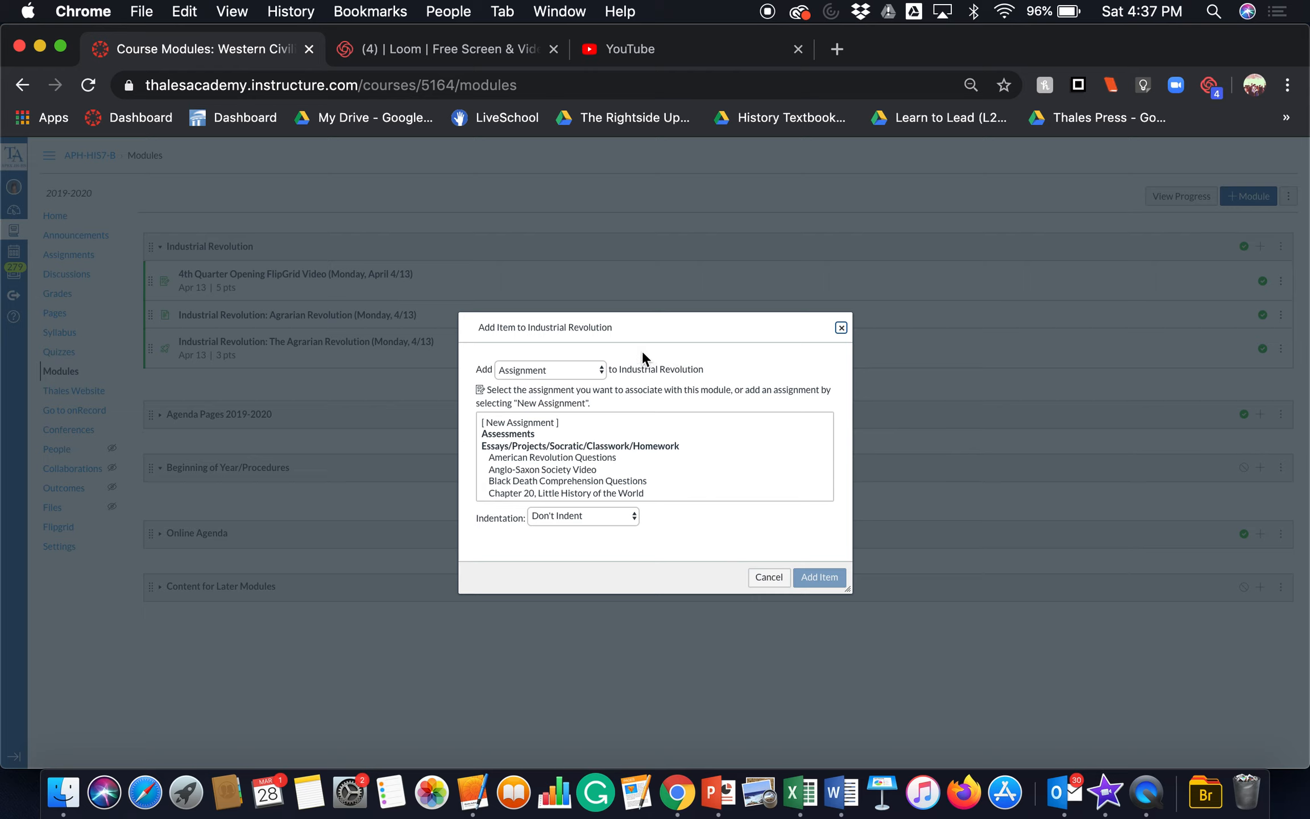
click(592, 377)
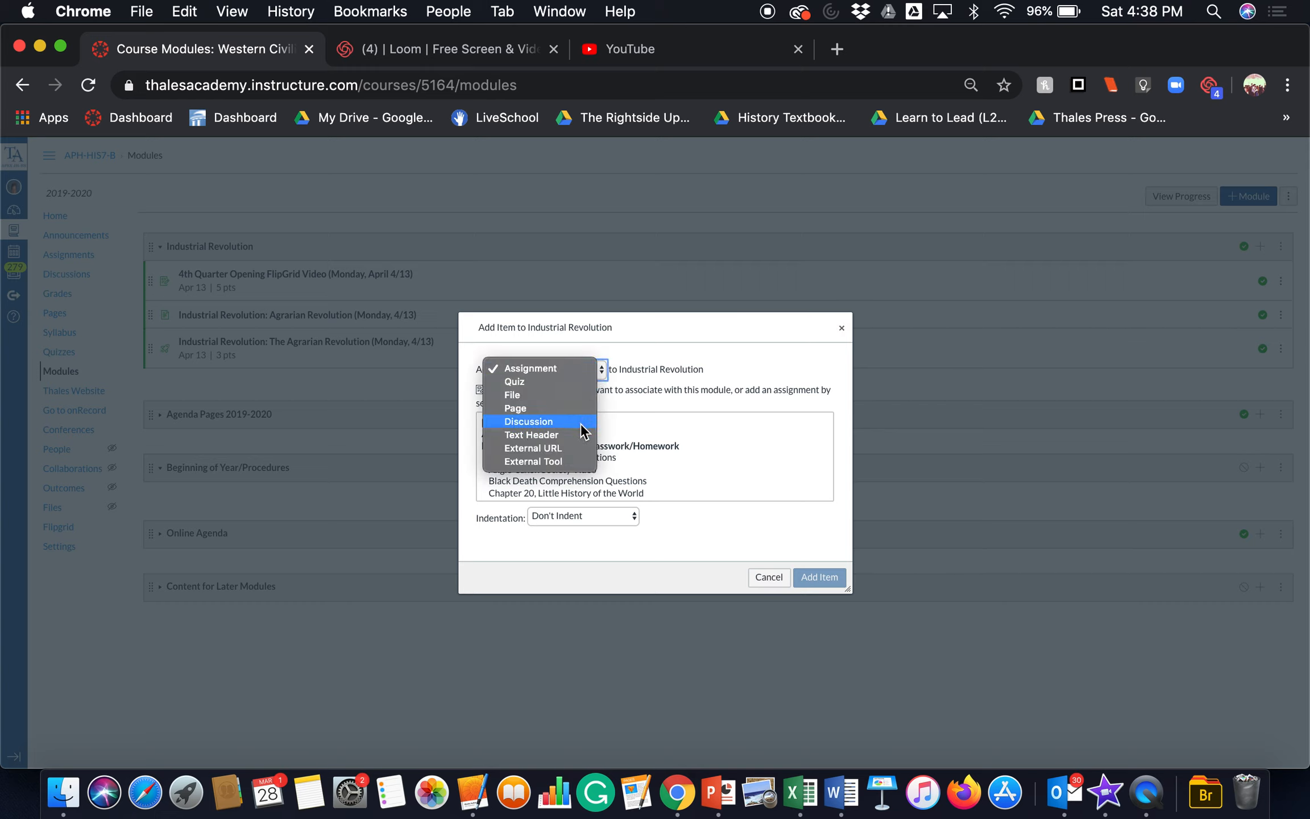
click(576, 564)
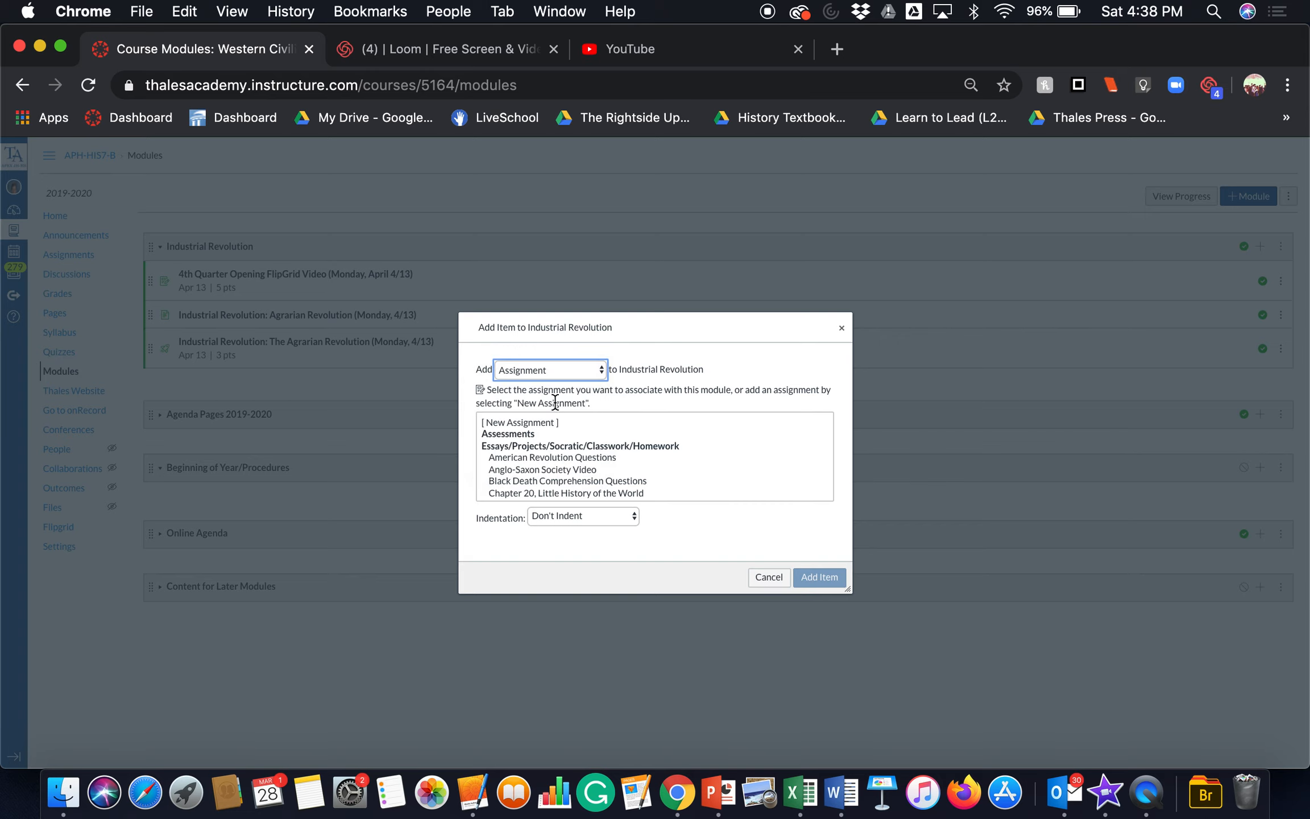
click(514, 423)
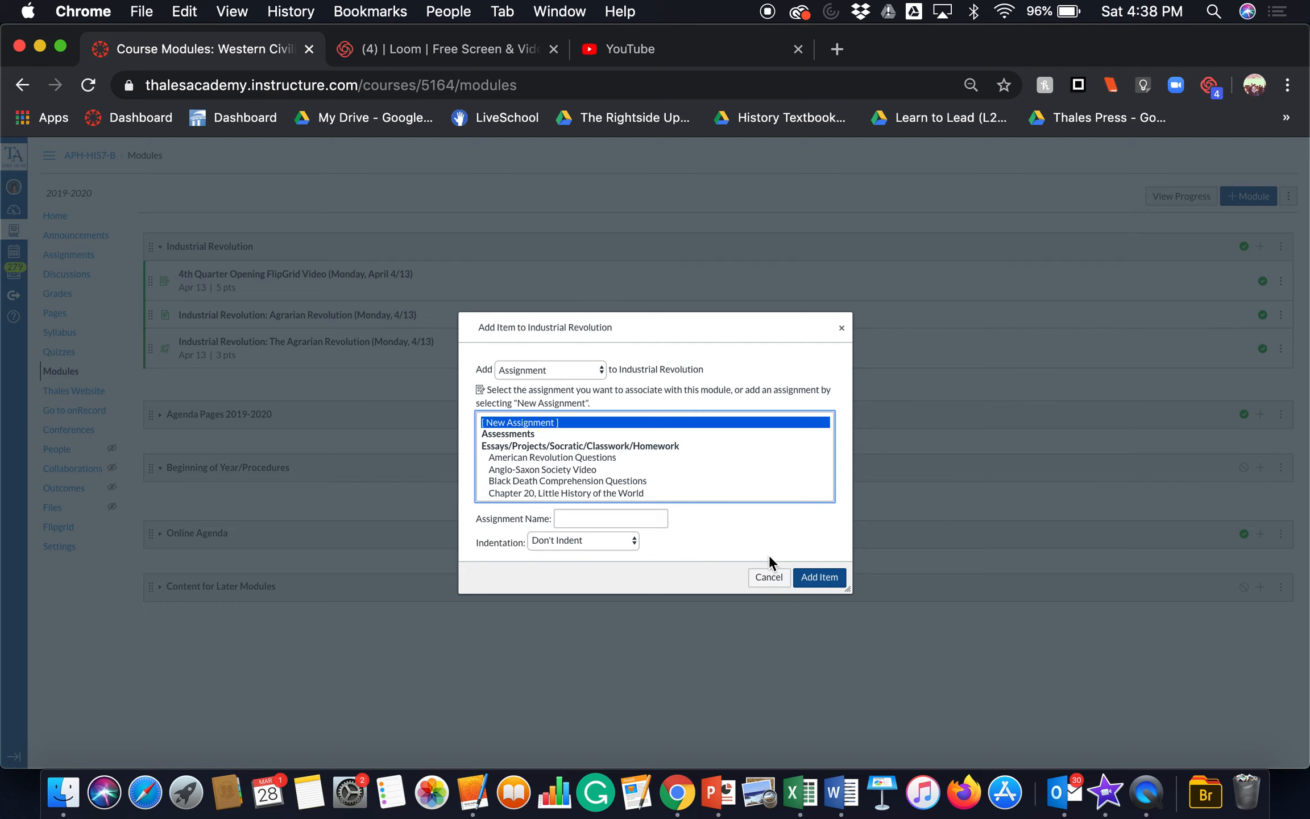
click(777, 578)
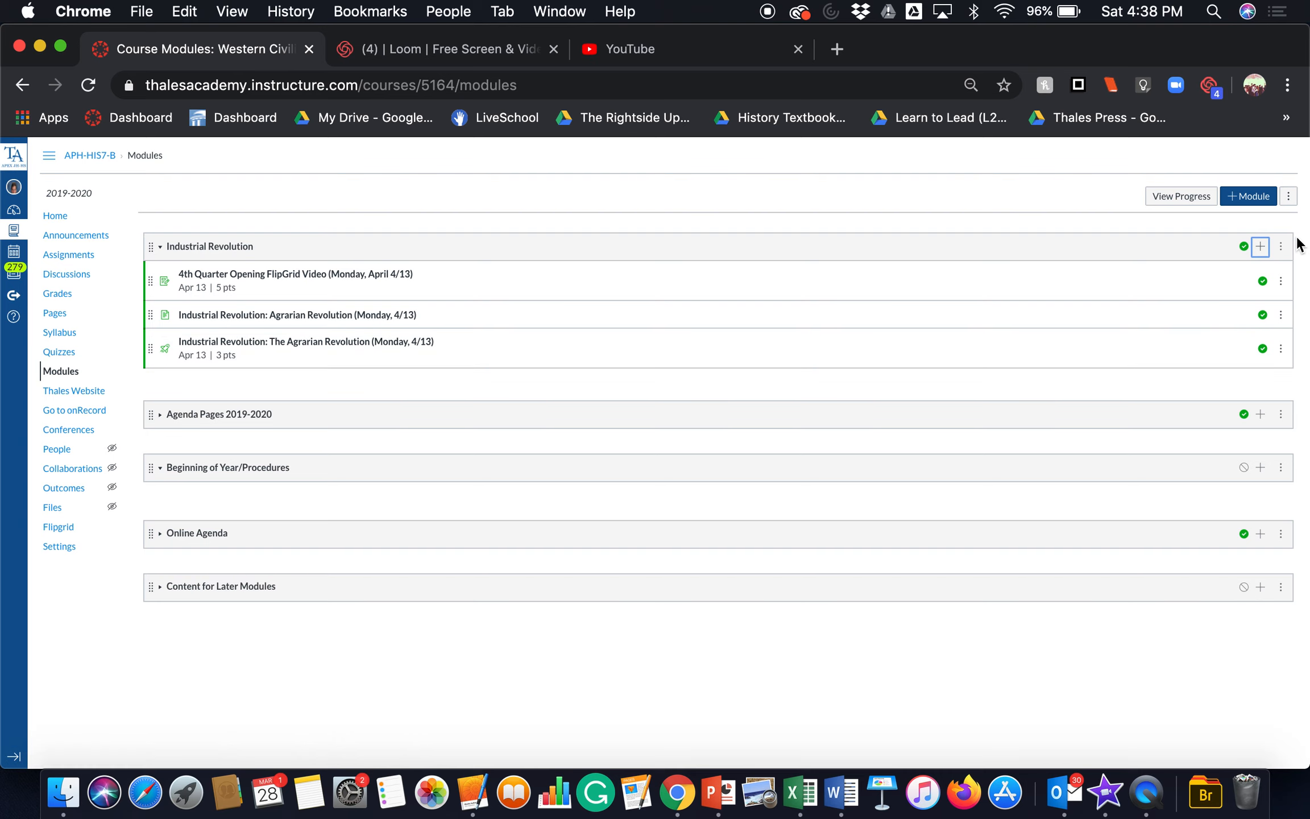
Step: Add a new assignment named "Sample Assignment" to the Industrial Revolution module and view its page before returning to the modules
click(1261, 246)
click(549, 425)
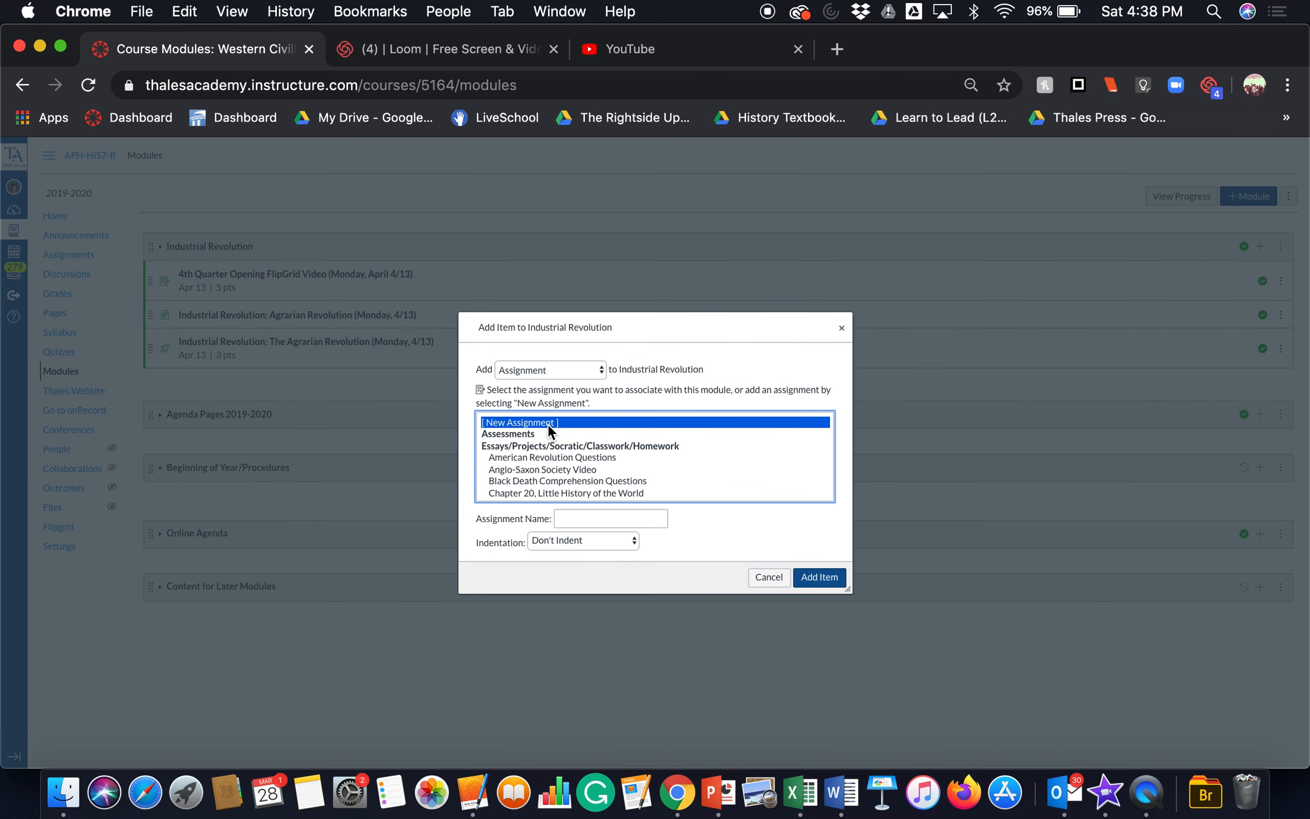
click(654, 519)
text(Sam)
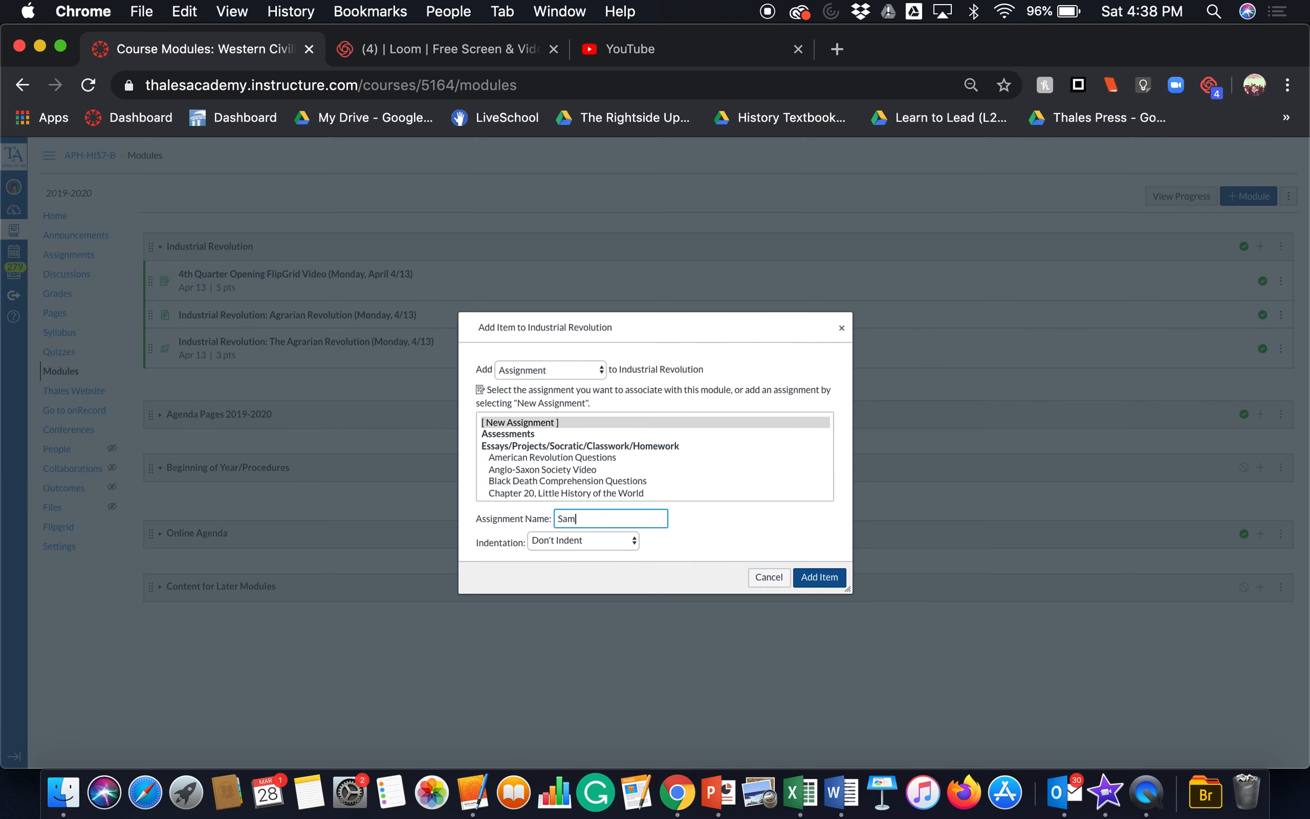
text(ple Assignment)
click(833, 578)
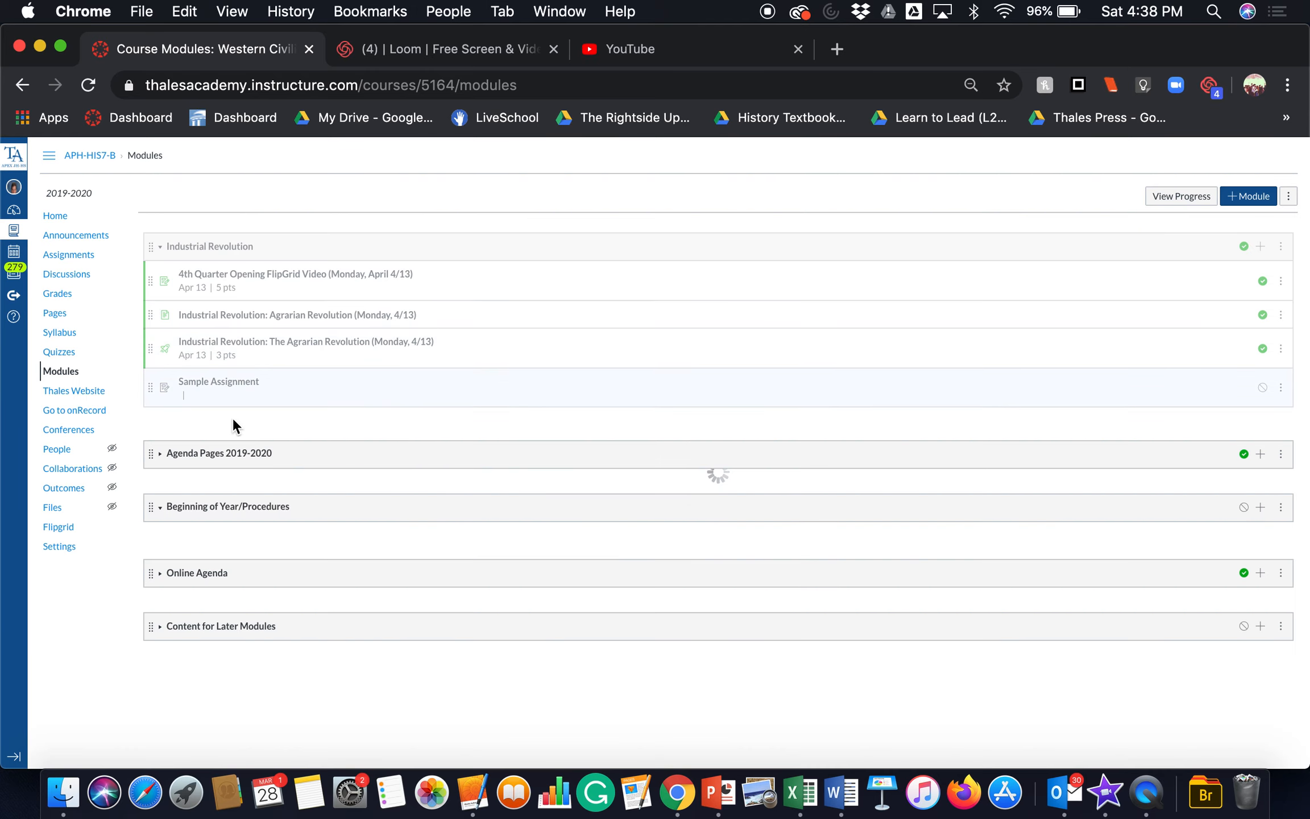
click(196, 383)
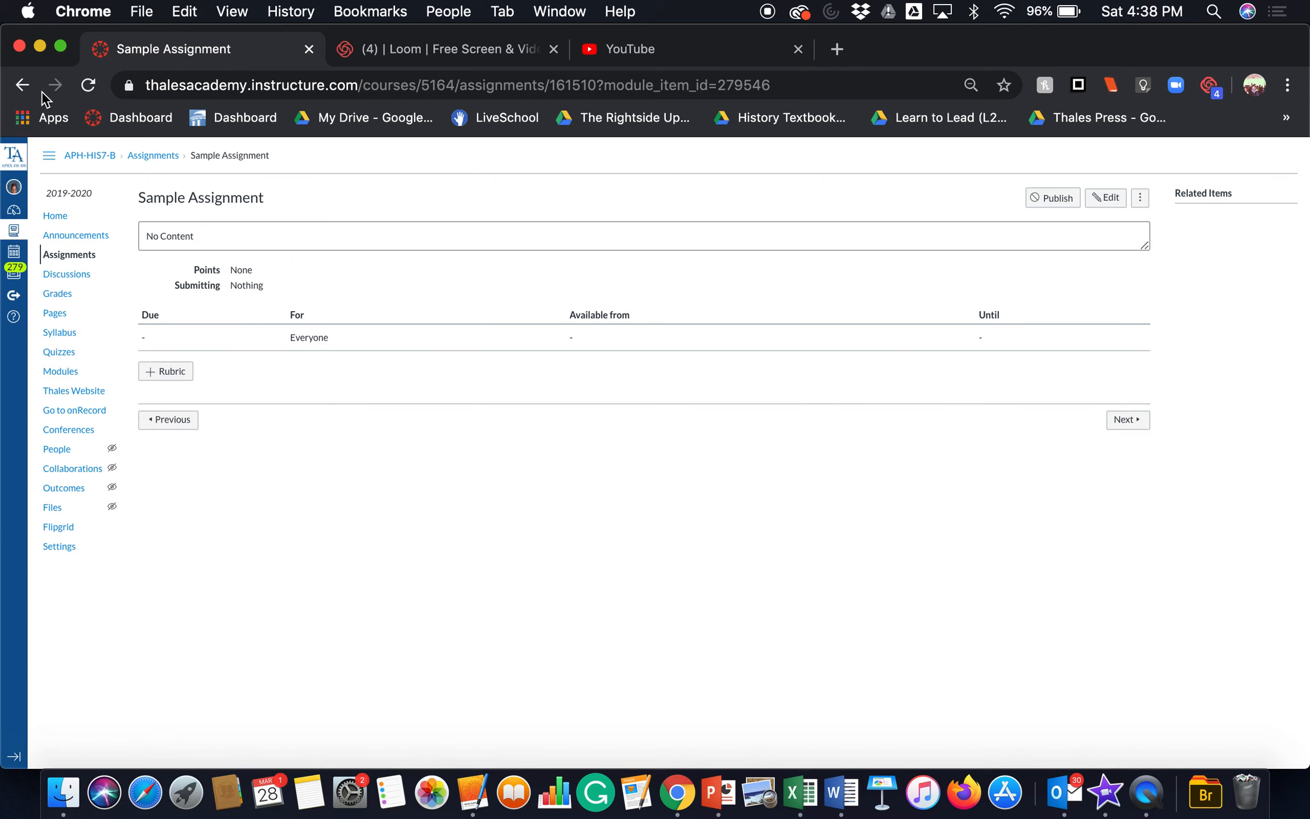
click(25, 88)
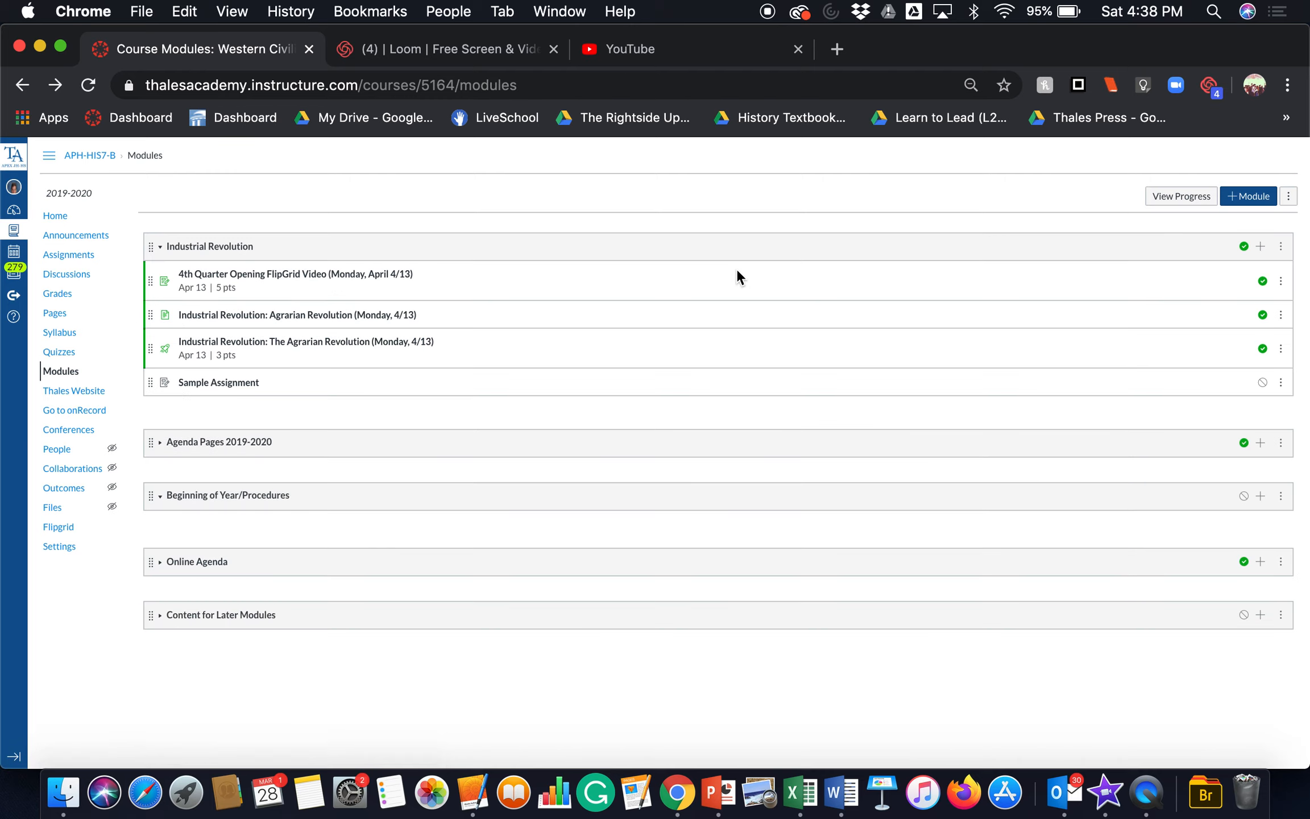
Step: Remove Sample Assignment from the Industrial Revolution module
click(1282, 383)
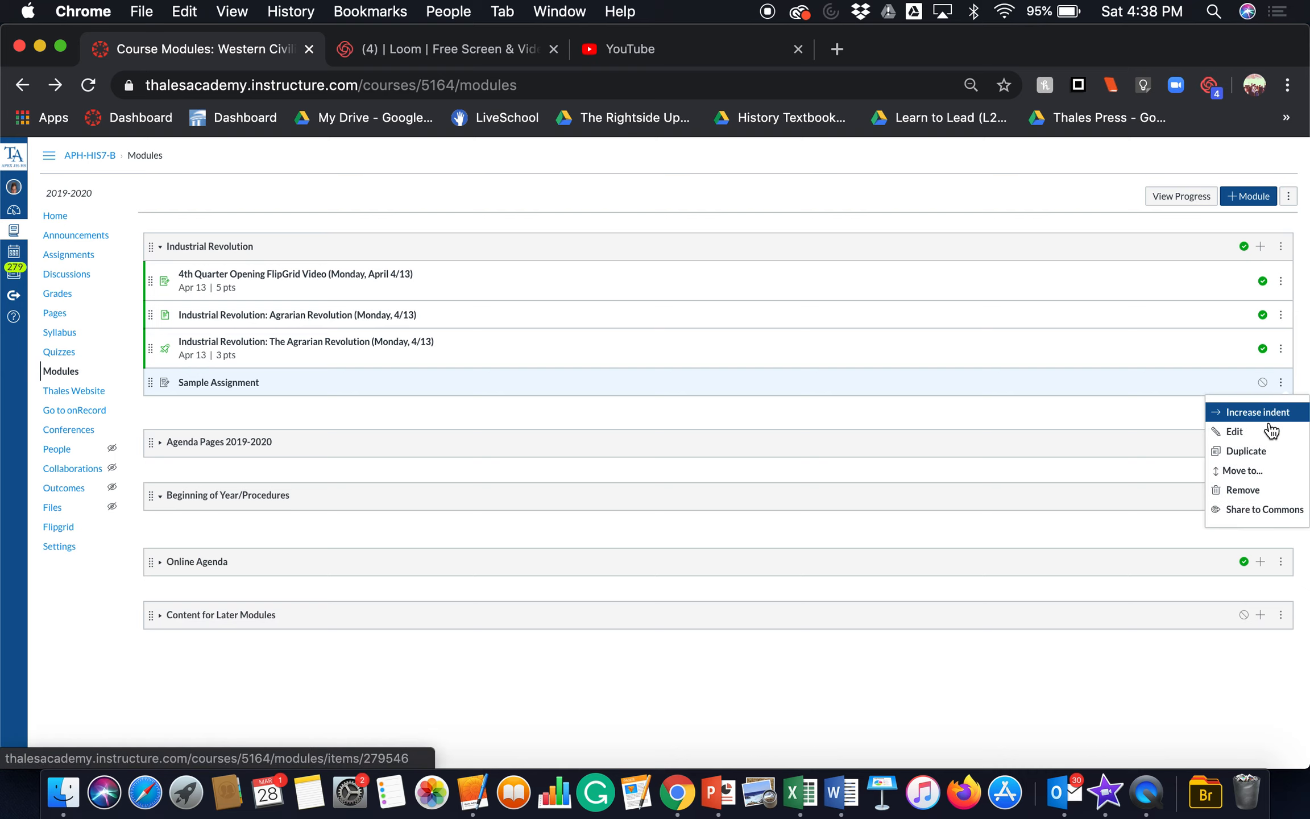
click(1243, 489)
click(829, 222)
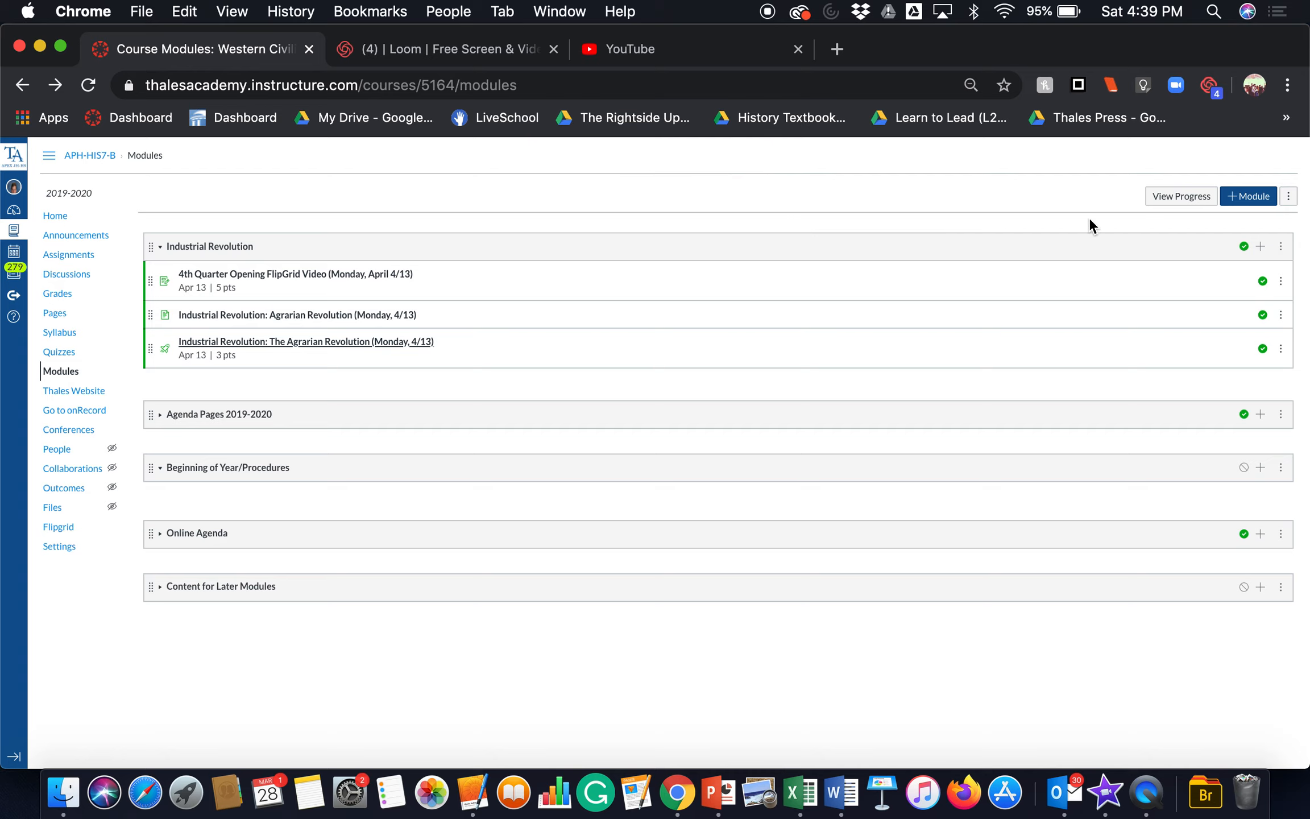
Step: Edit the Industrial Revolution module, adding a requirement that students submit the assignment for 4th Quarter Opening FlipGrid Video (Monday, April 4/13)
click(1282, 250)
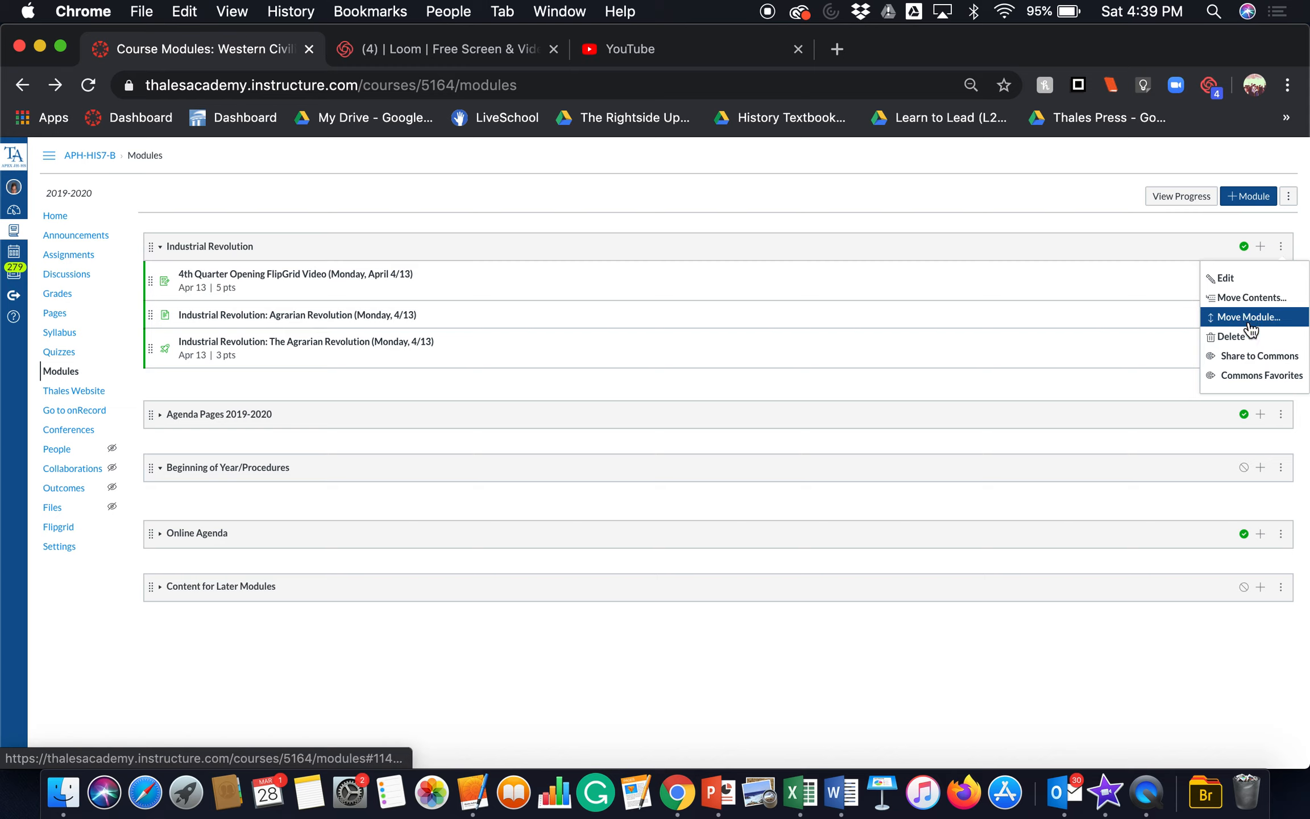
click(1255, 279)
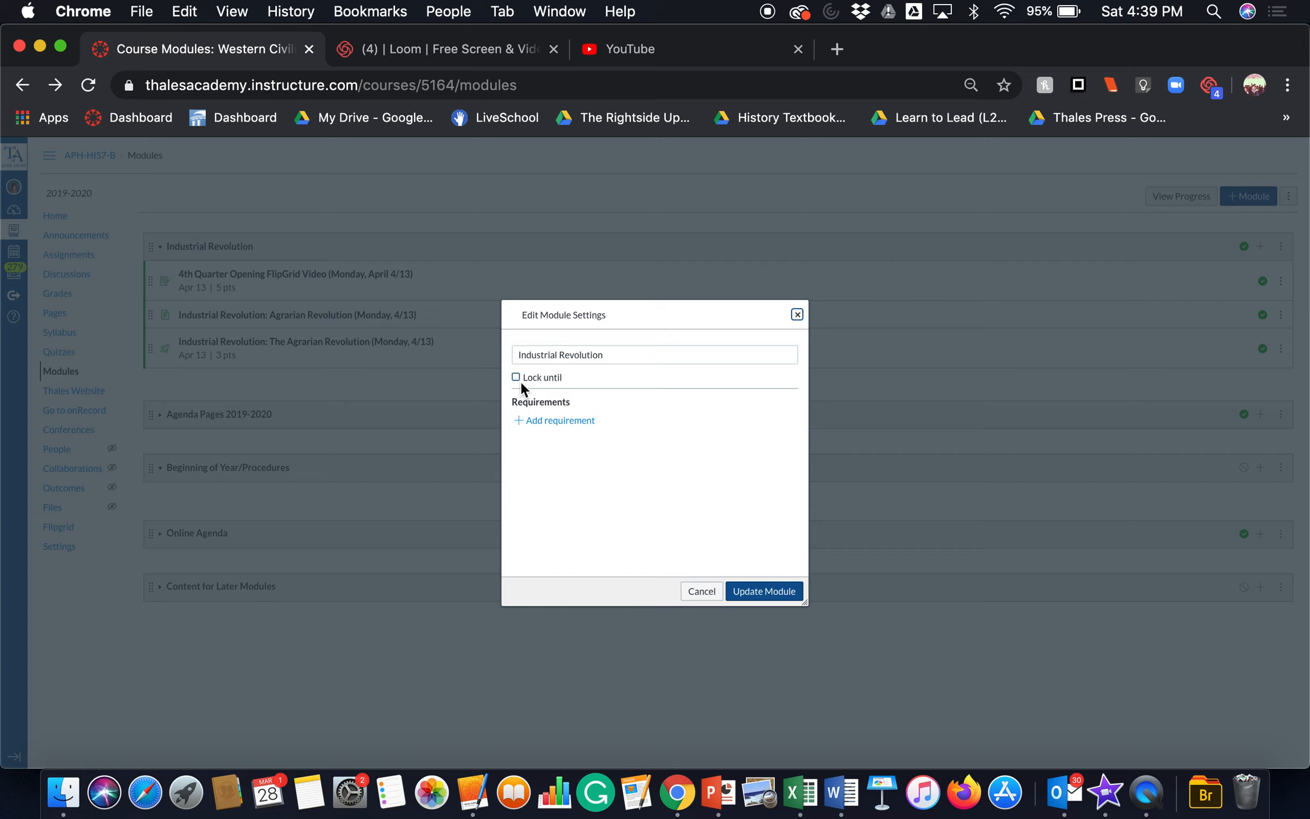
click(597, 422)
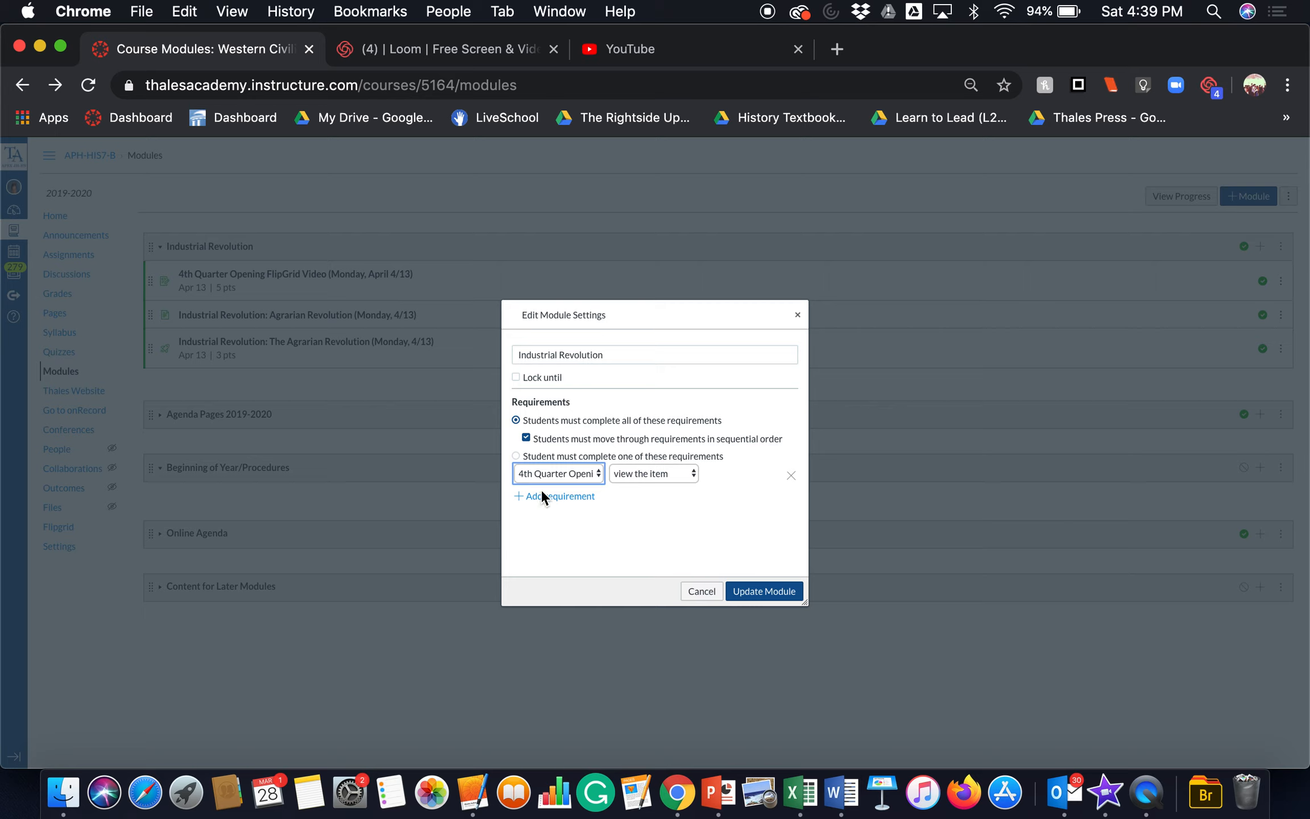
click(581, 475)
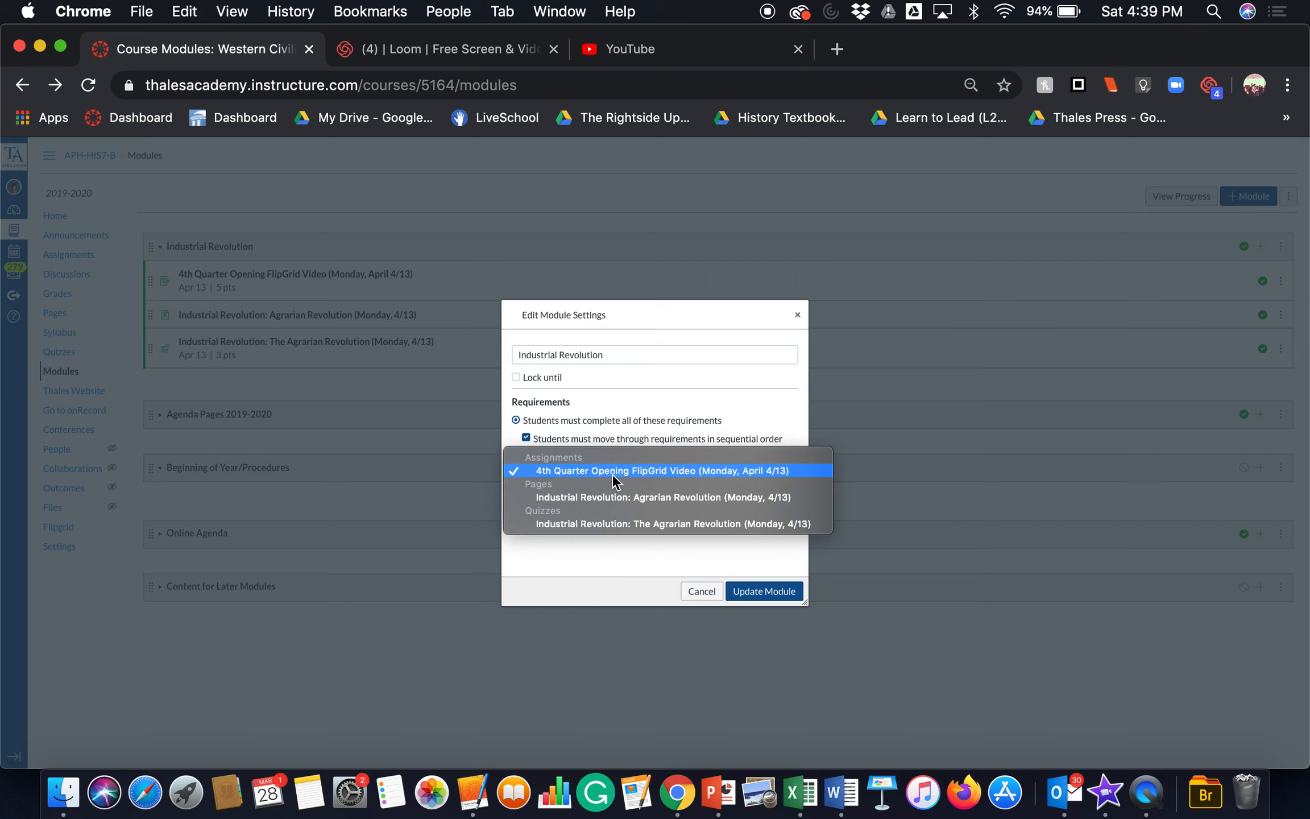
click(612, 473)
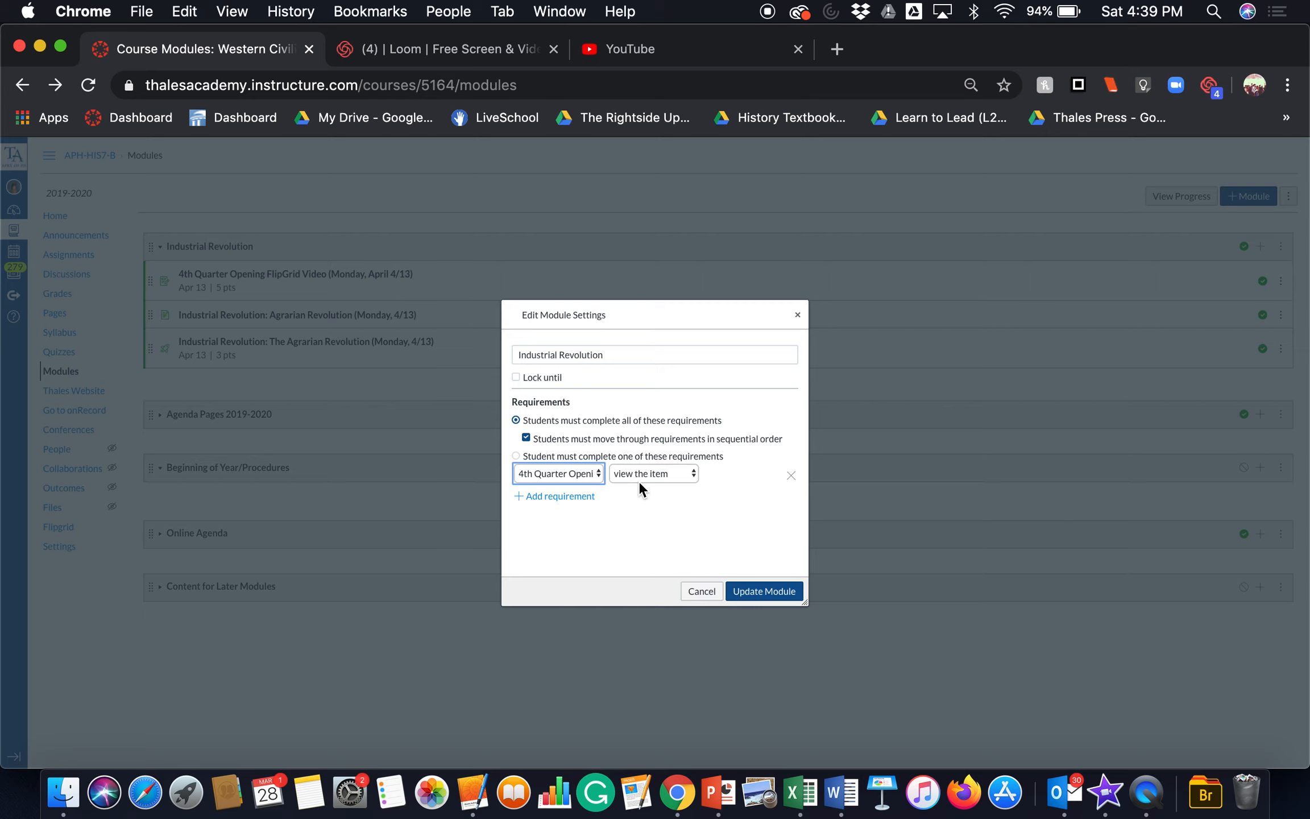
click(669, 474)
click(673, 496)
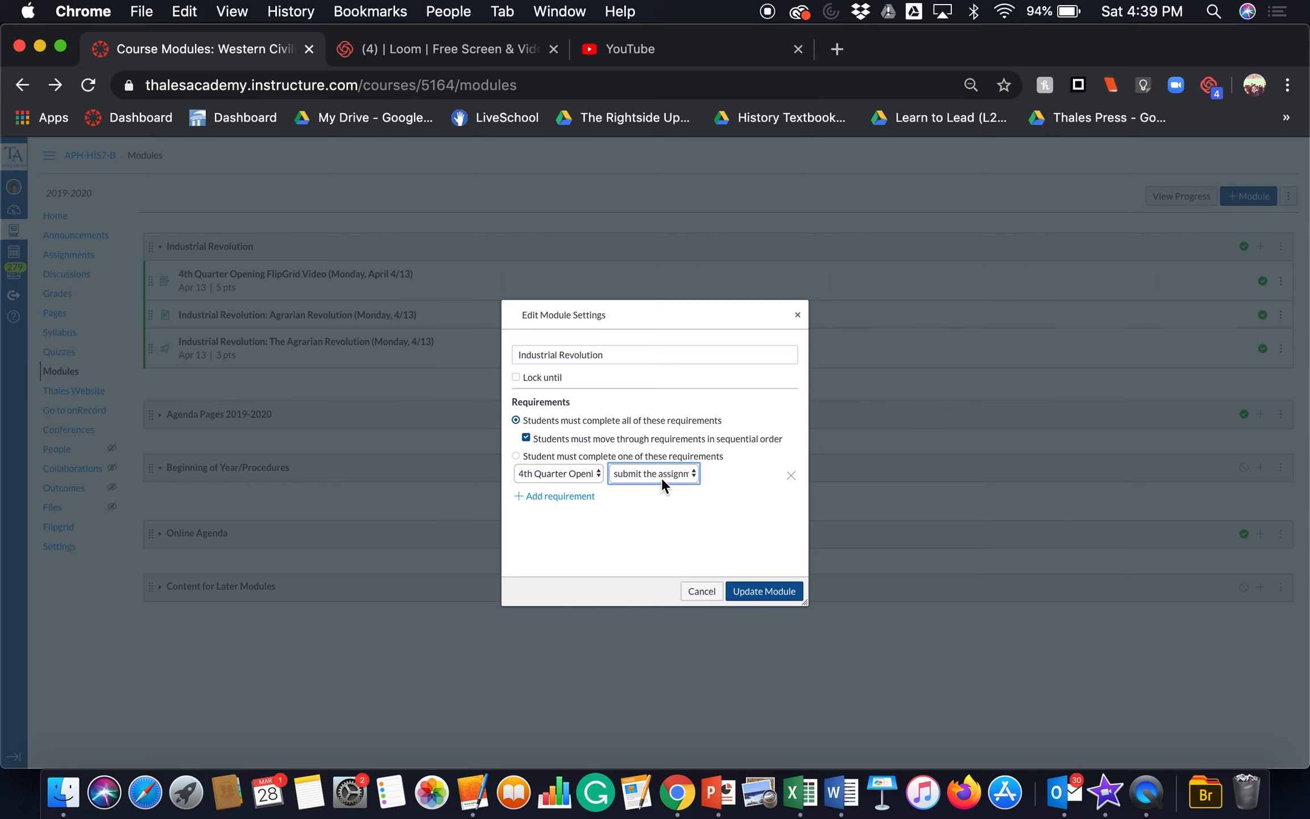
Step: Add a second requirement that students mark the page "Industrial Revolution: Agrarian Revolution (Monday, 4/13)" as done
click(543, 497)
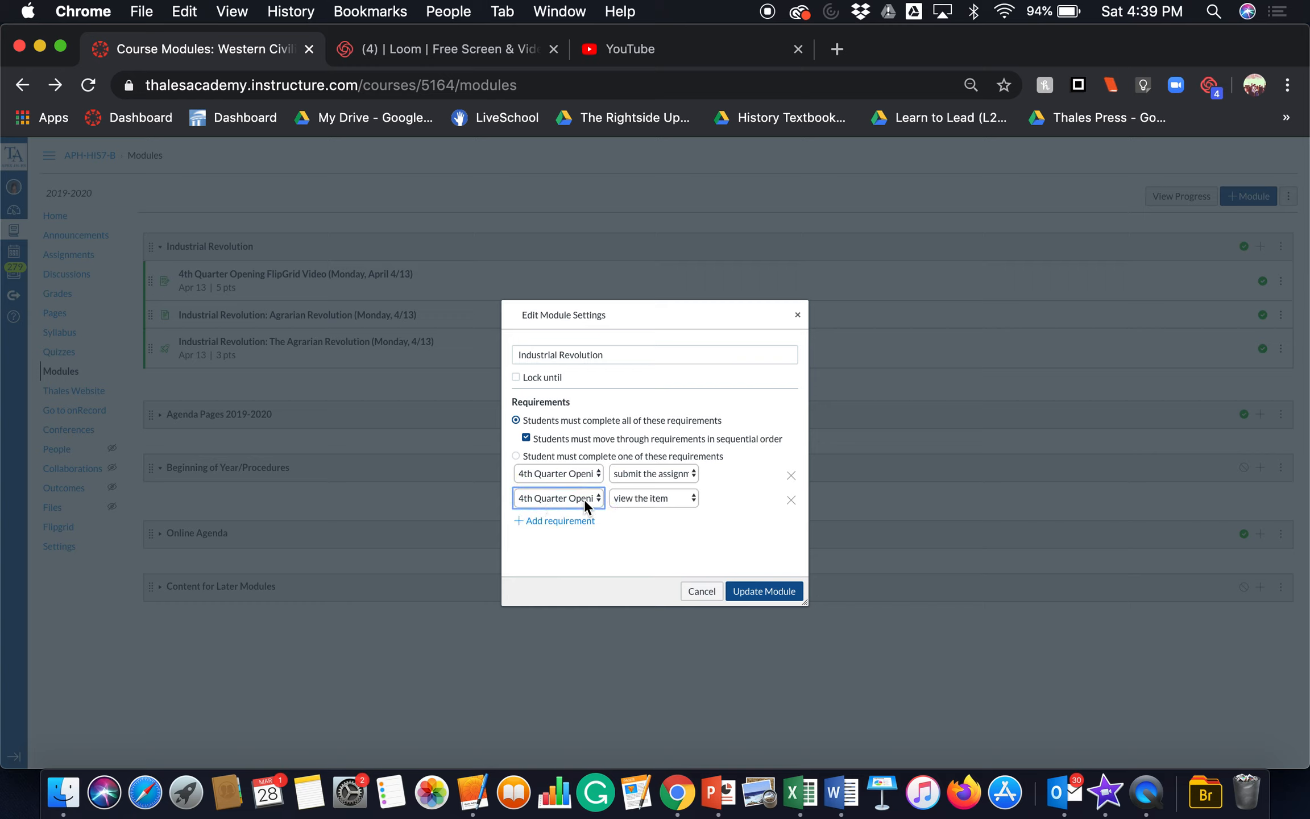
click(586, 497)
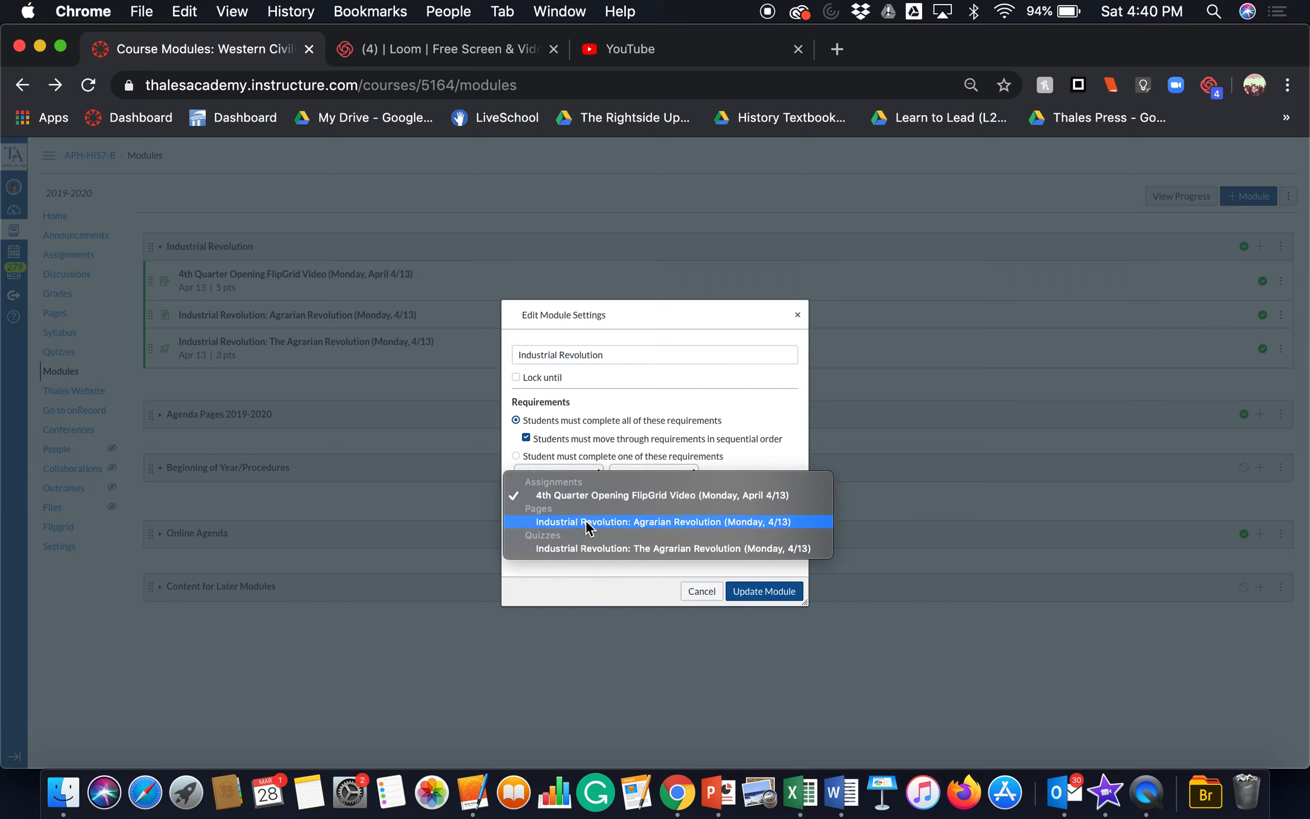
click(585, 521)
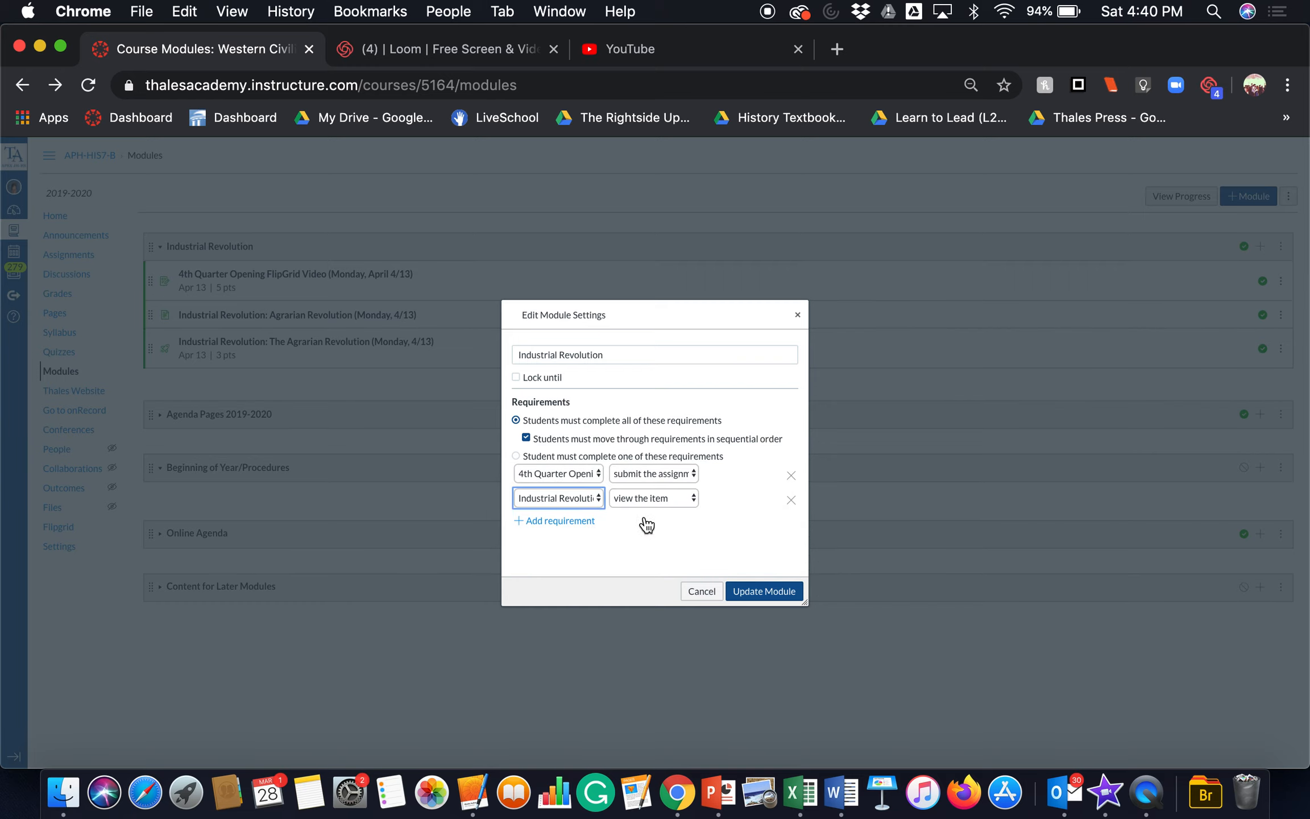
click(622, 496)
click(624, 511)
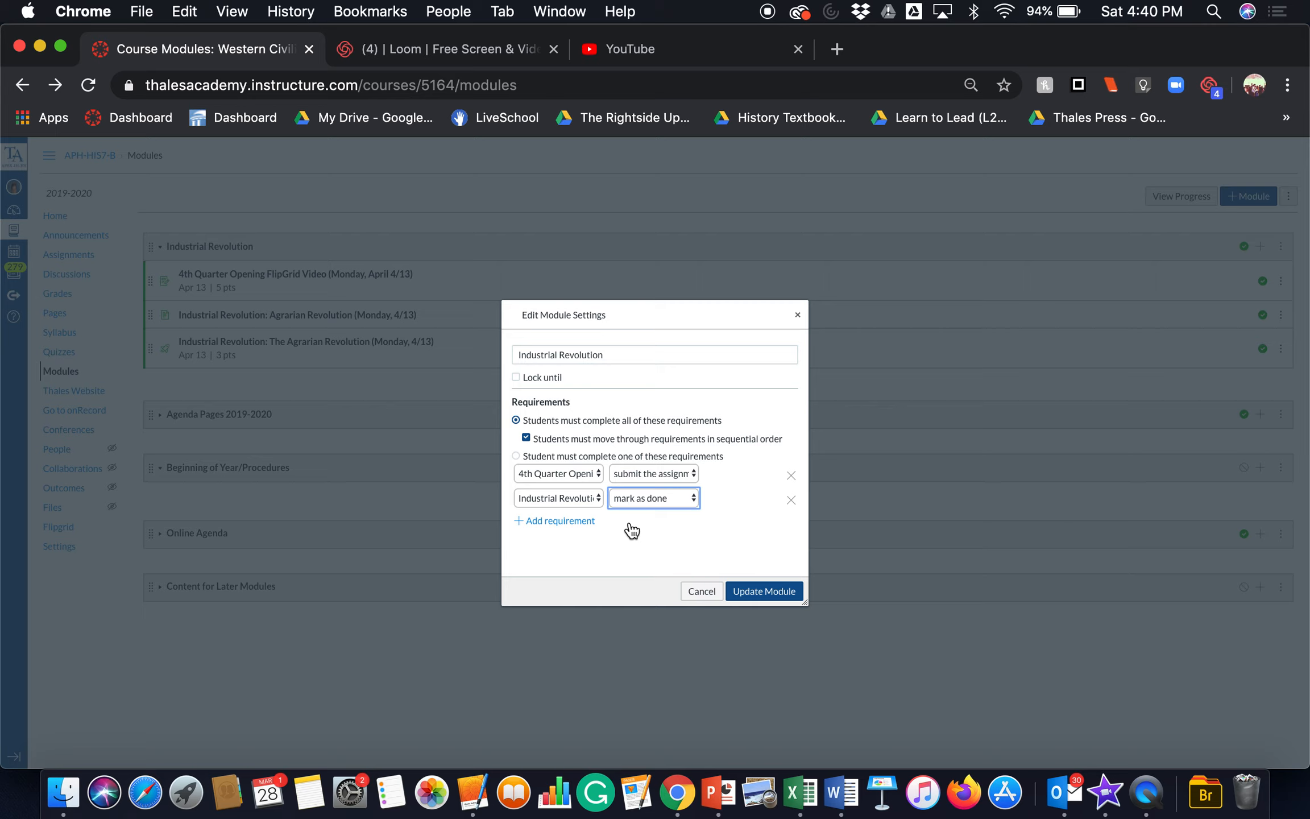
Step: Add a submit-the-assignment requirement for the quiz "Industrial Revolution: The Agrarian Revolution (Monday, 4/13)" and update the module, letting students continue without re-locking
click(569, 522)
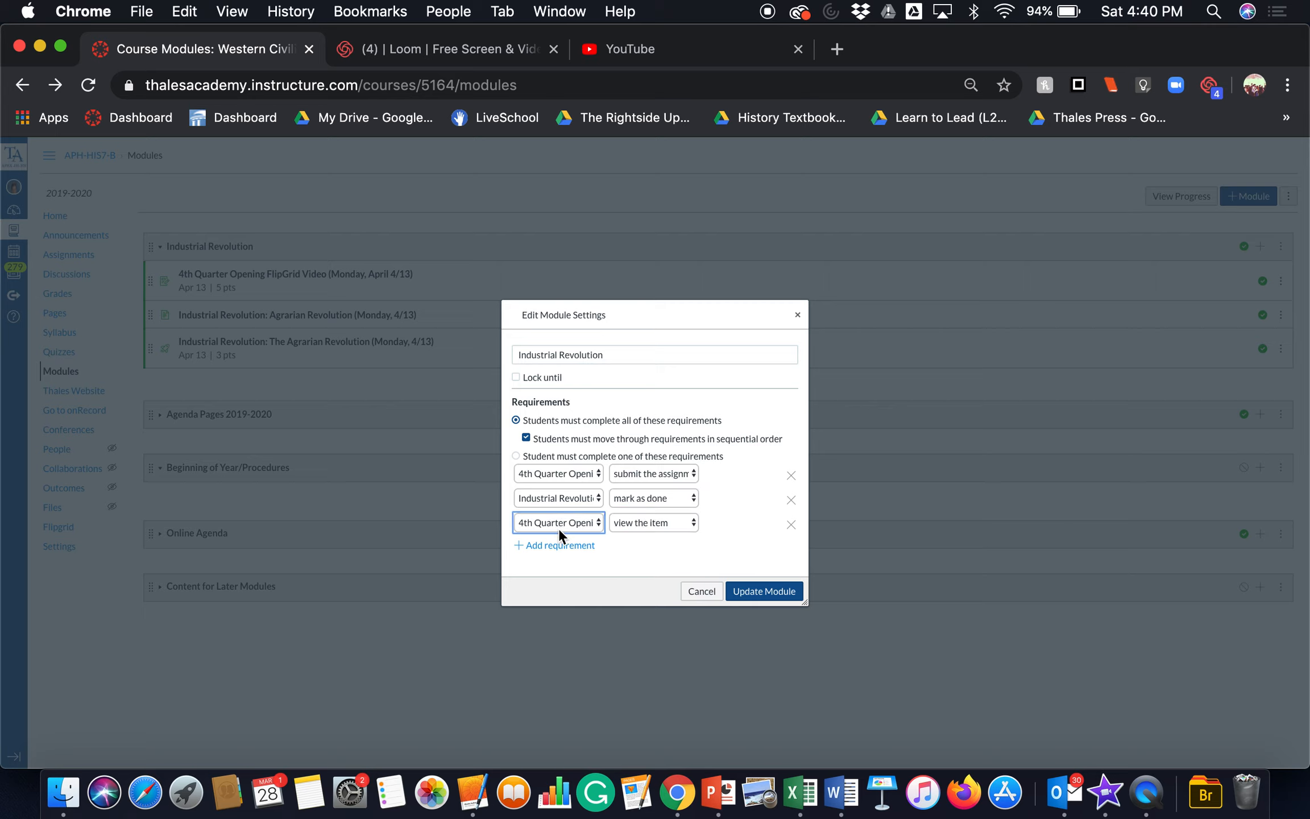
click(559, 523)
click(559, 573)
click(658, 525)
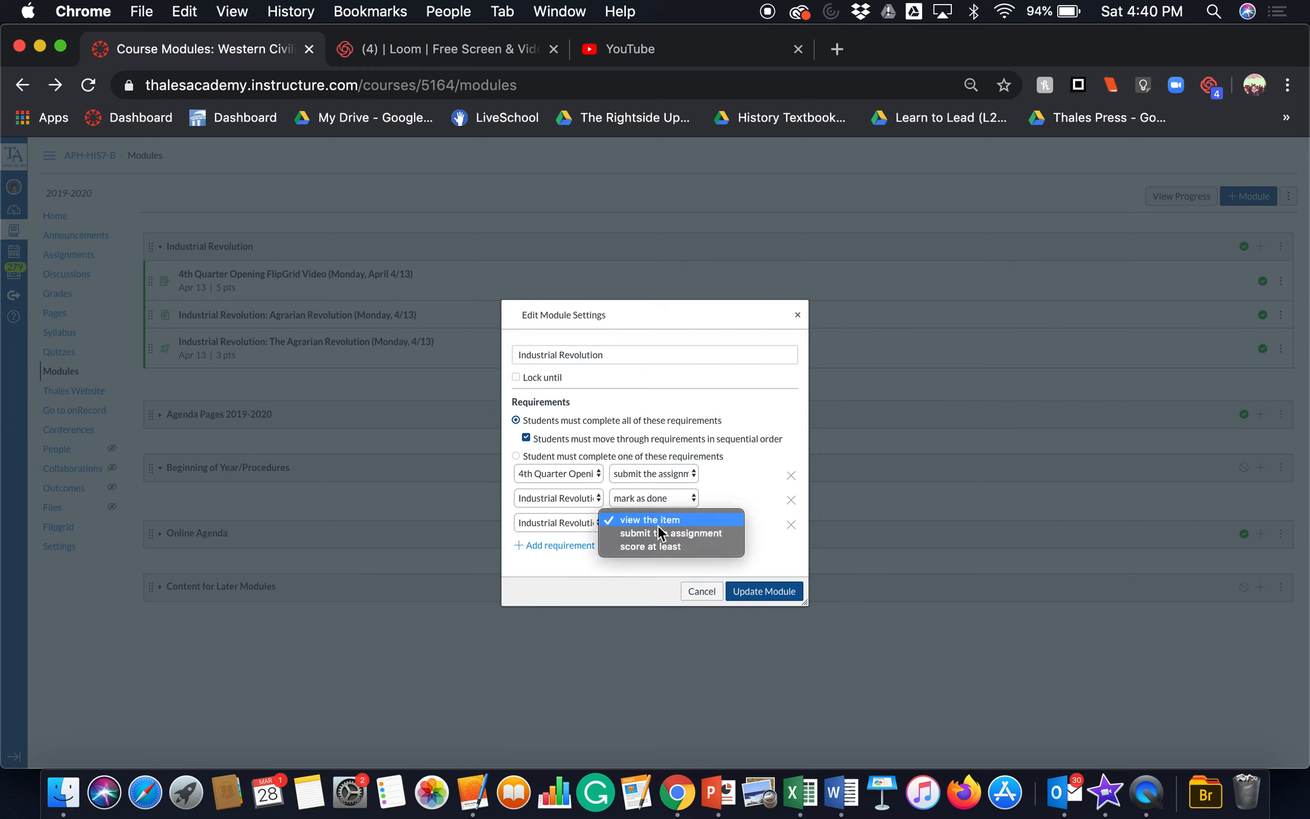
click(658, 535)
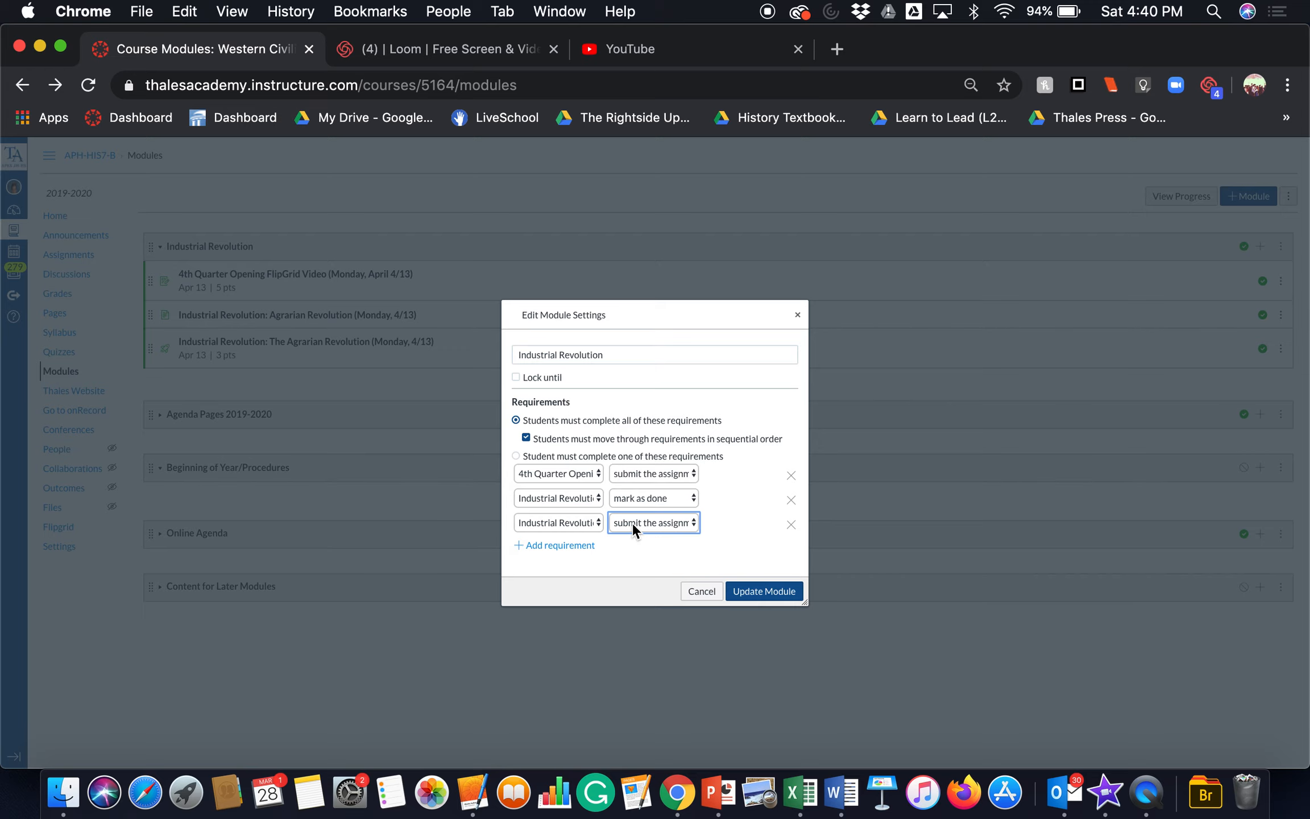
click(761, 591)
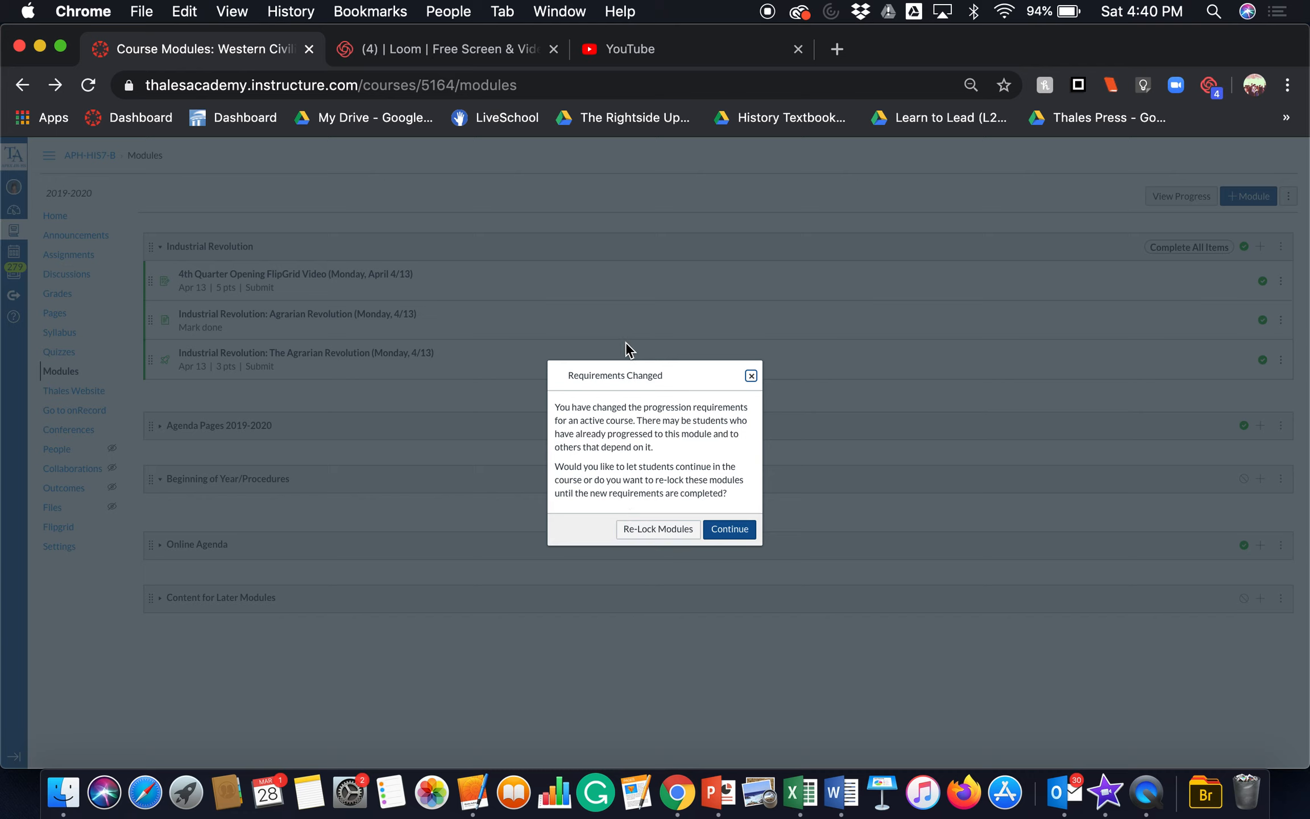
click(741, 530)
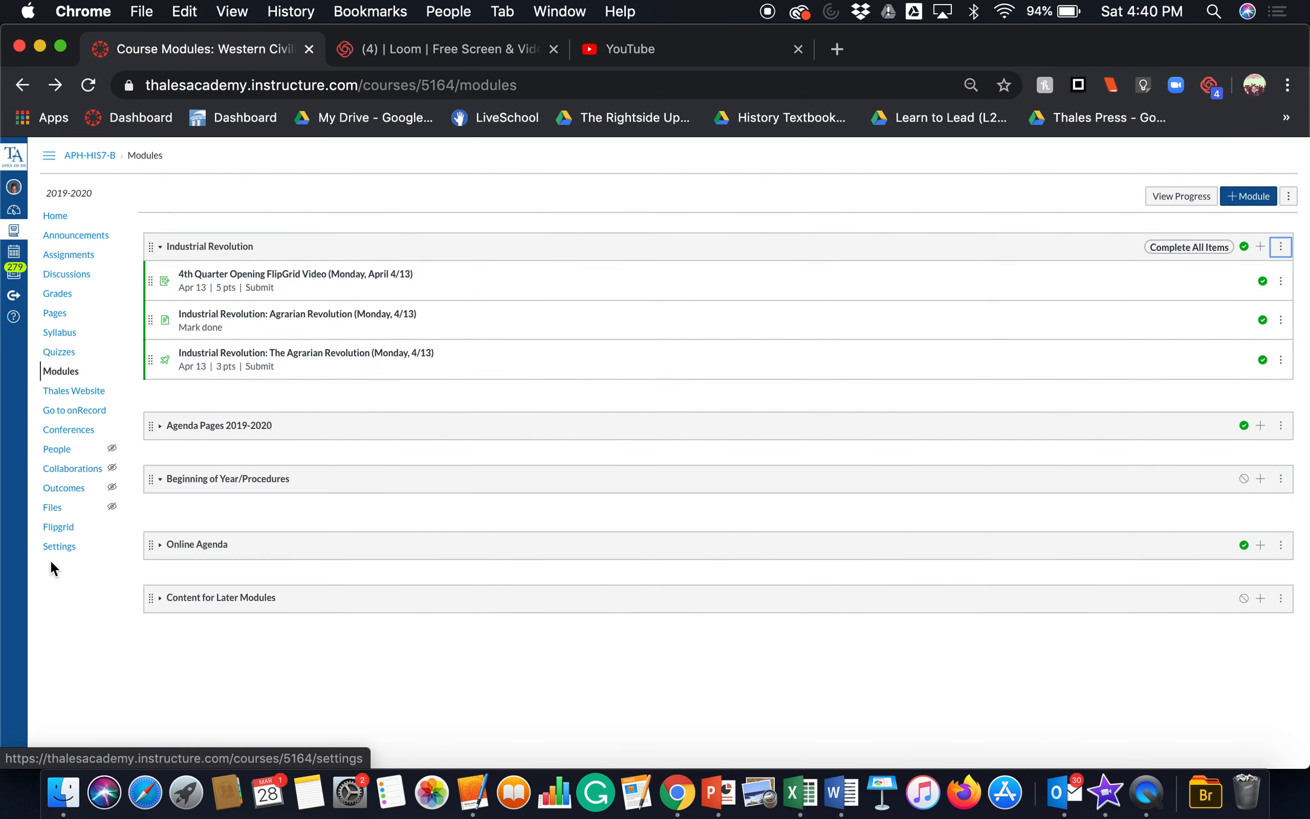
Step: Switch the course to Student View from its home page and open the student's Modules page
click(50, 217)
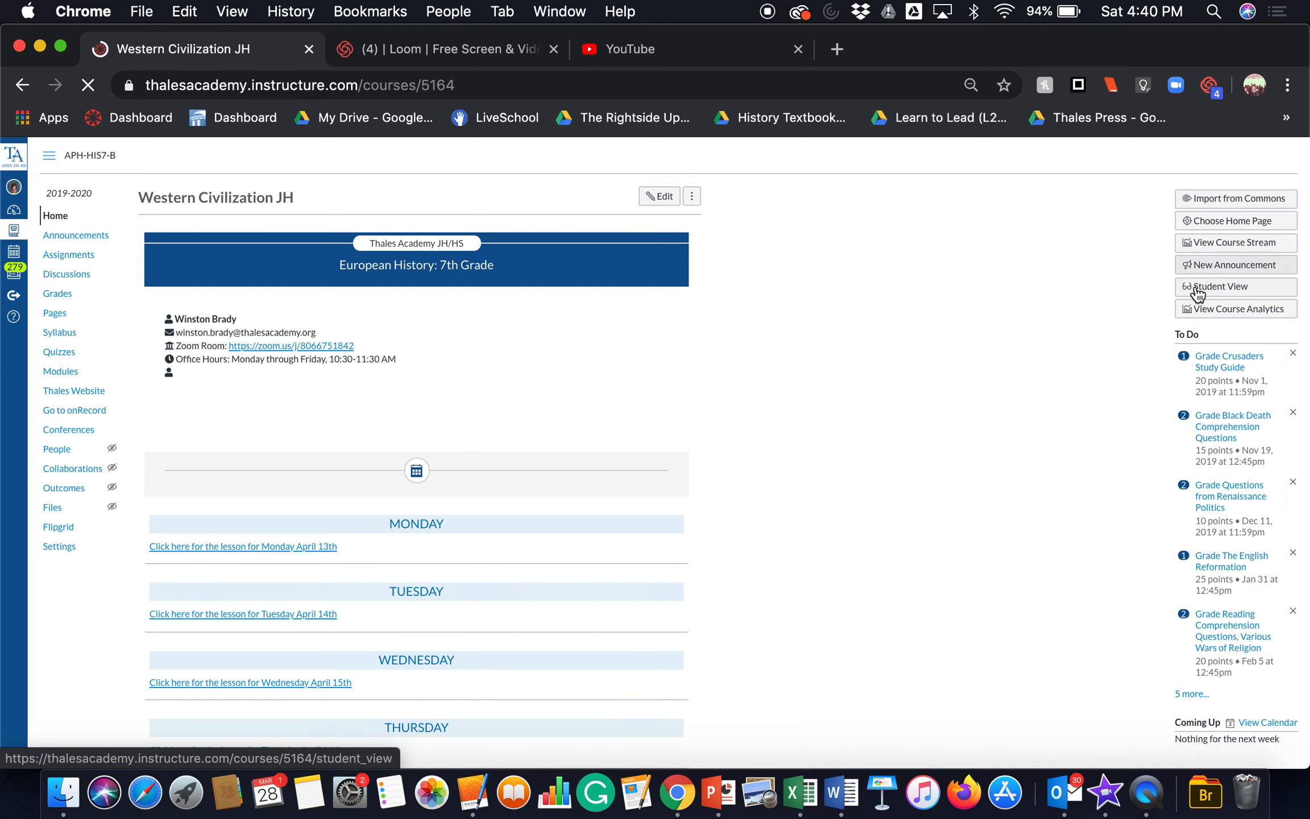
click(1210, 290)
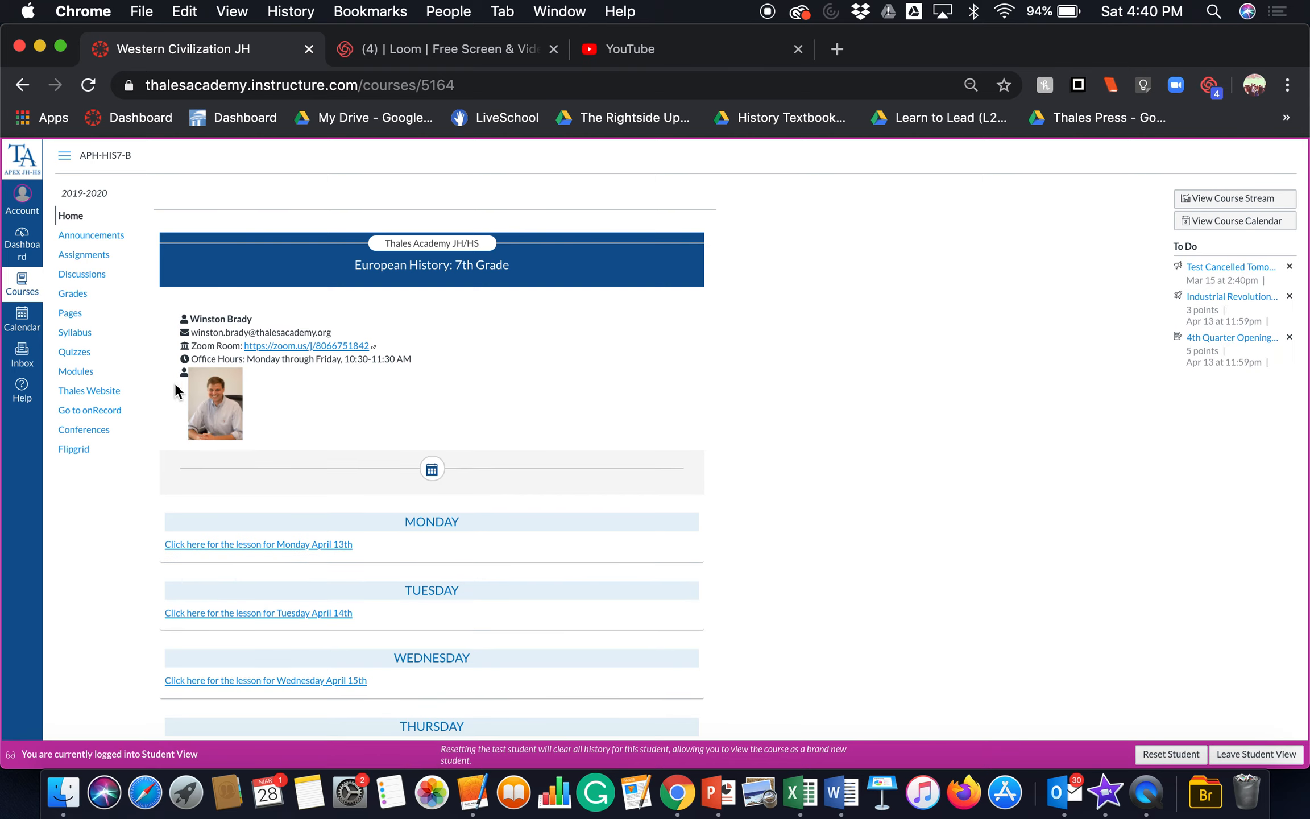
click(85, 373)
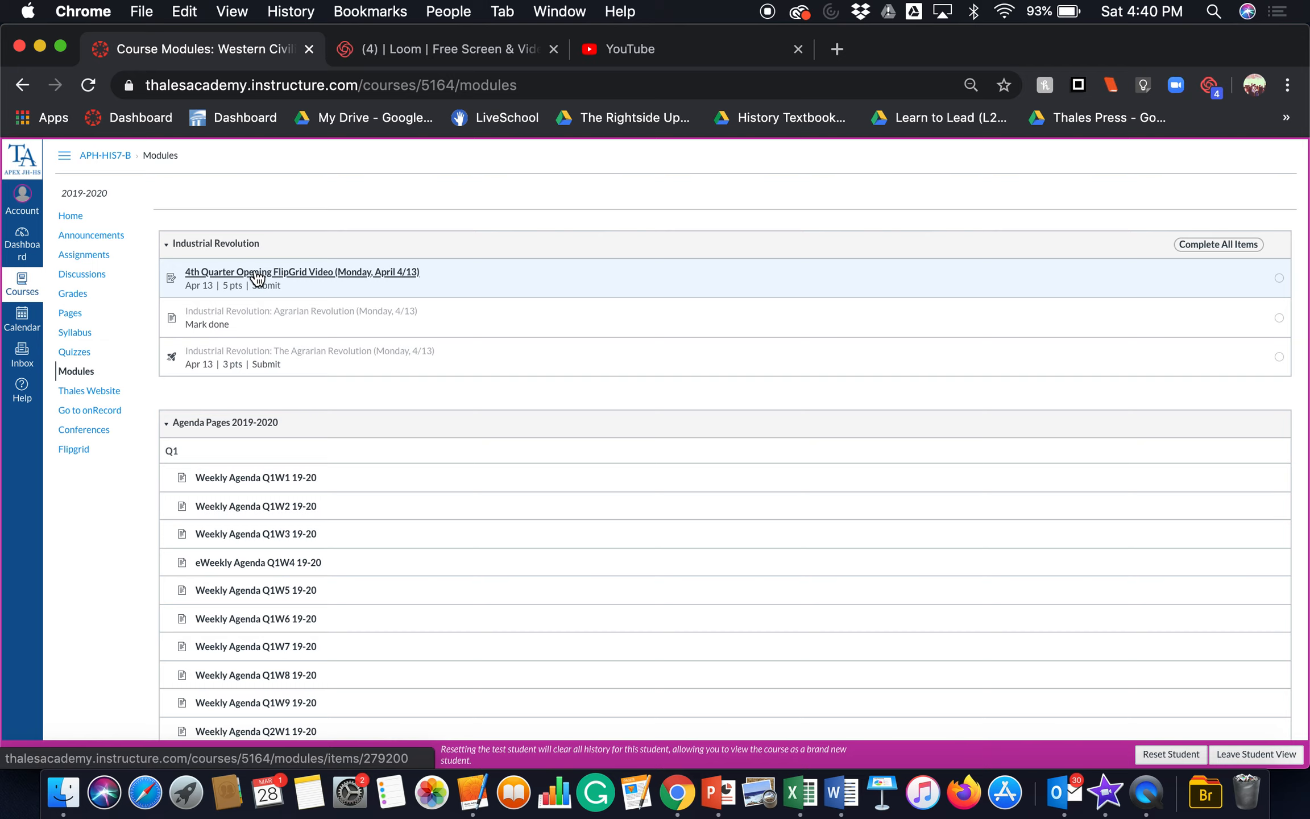
Step: View the 4th Quarter Opening FlipGrid Video assignment as a student, check the item after it, and return to the assignment
click(259, 279)
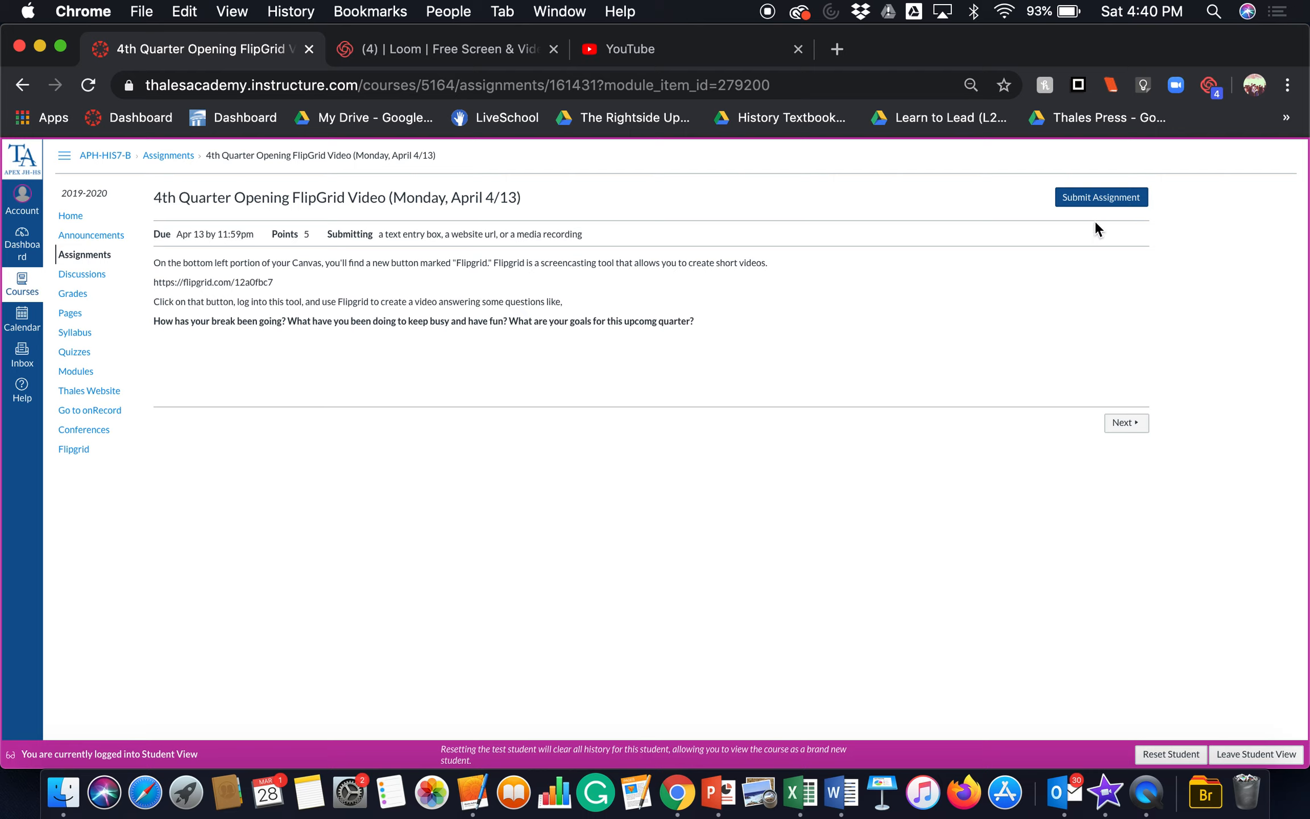
click(1132, 427)
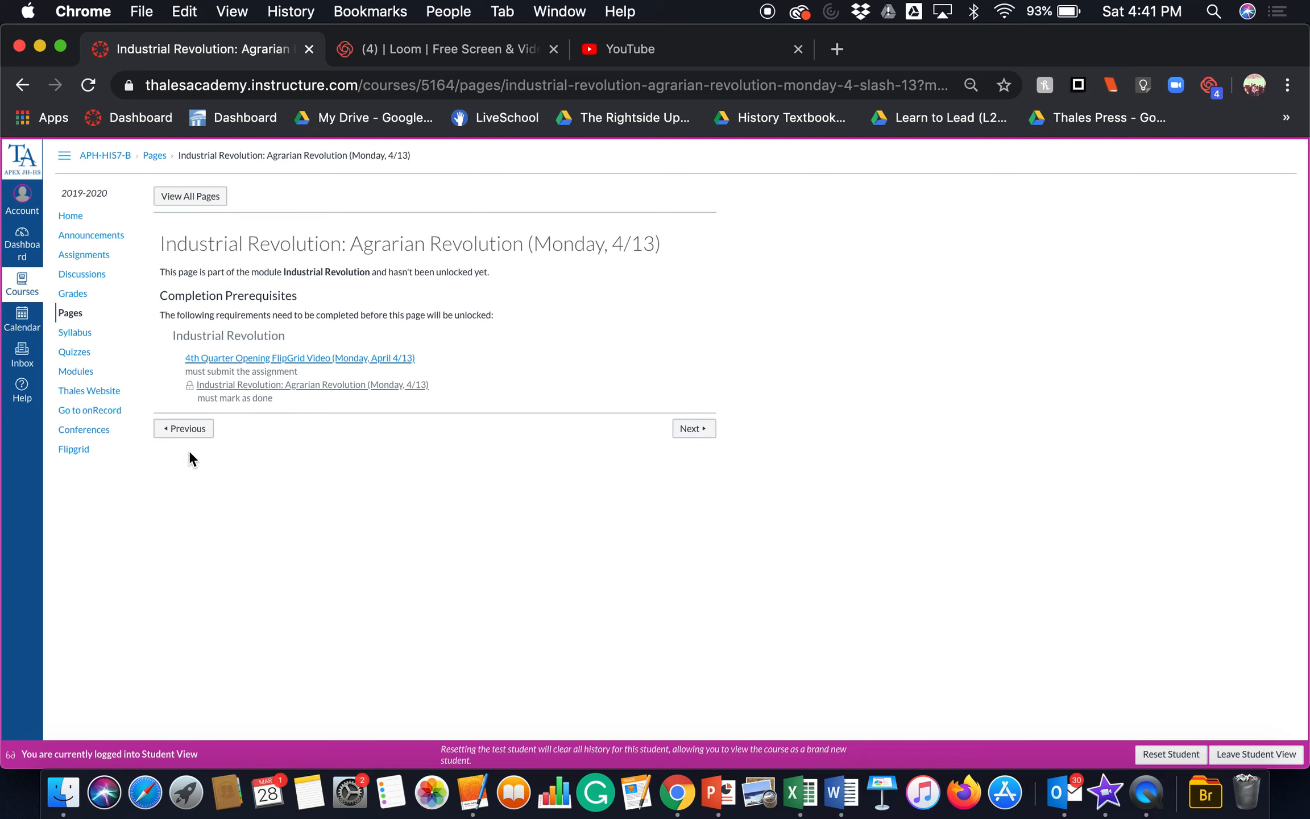
click(182, 428)
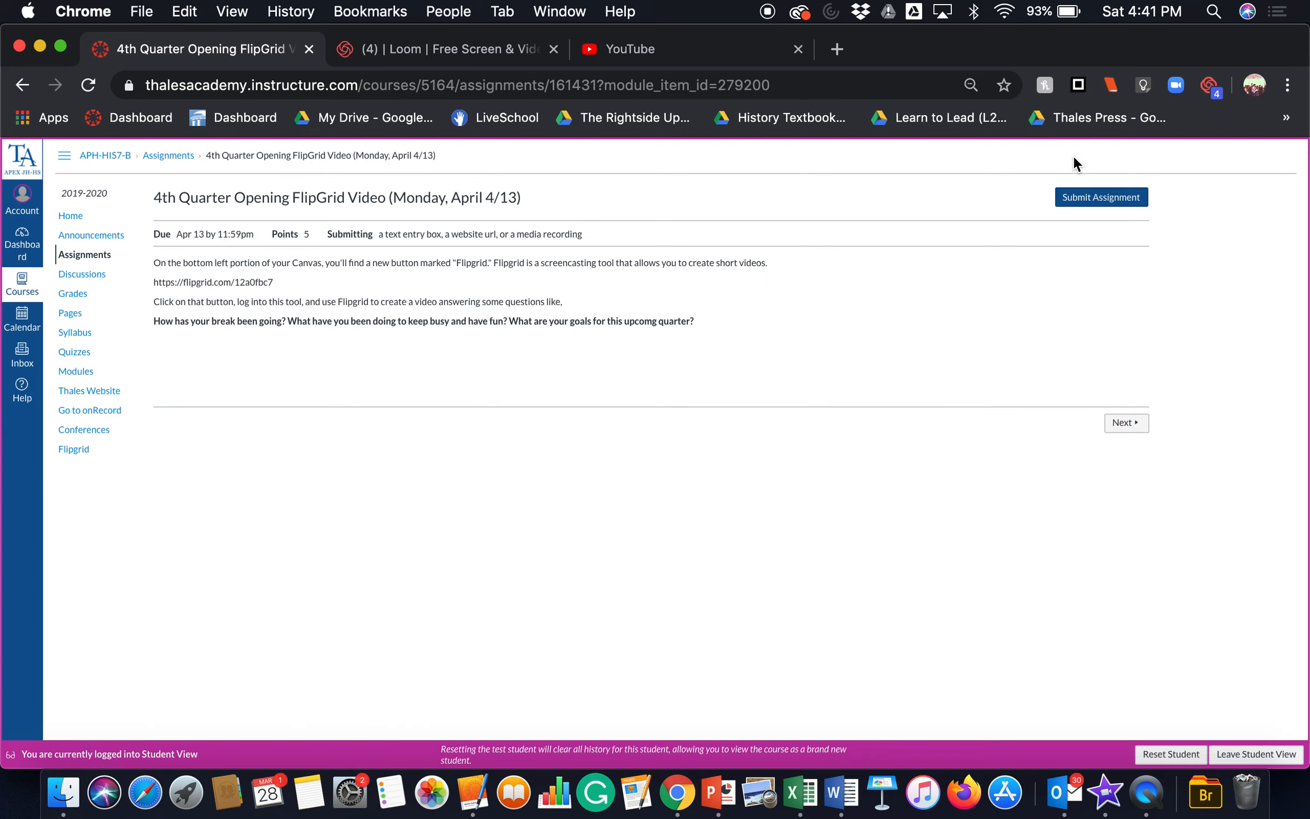
Step: View the submission form for the FlipGrid video assignment, and return to the Modules page without submitting anything
click(1092, 201)
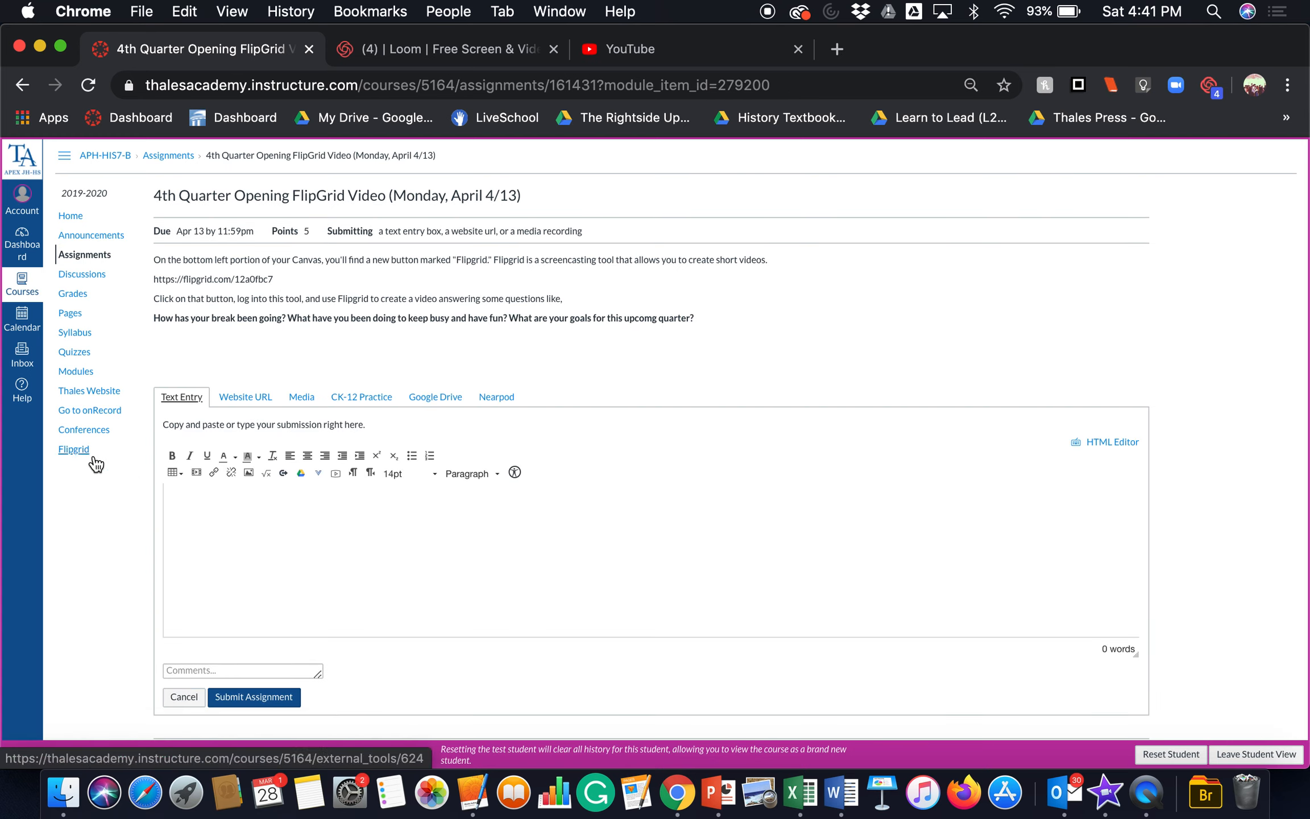
click(87, 376)
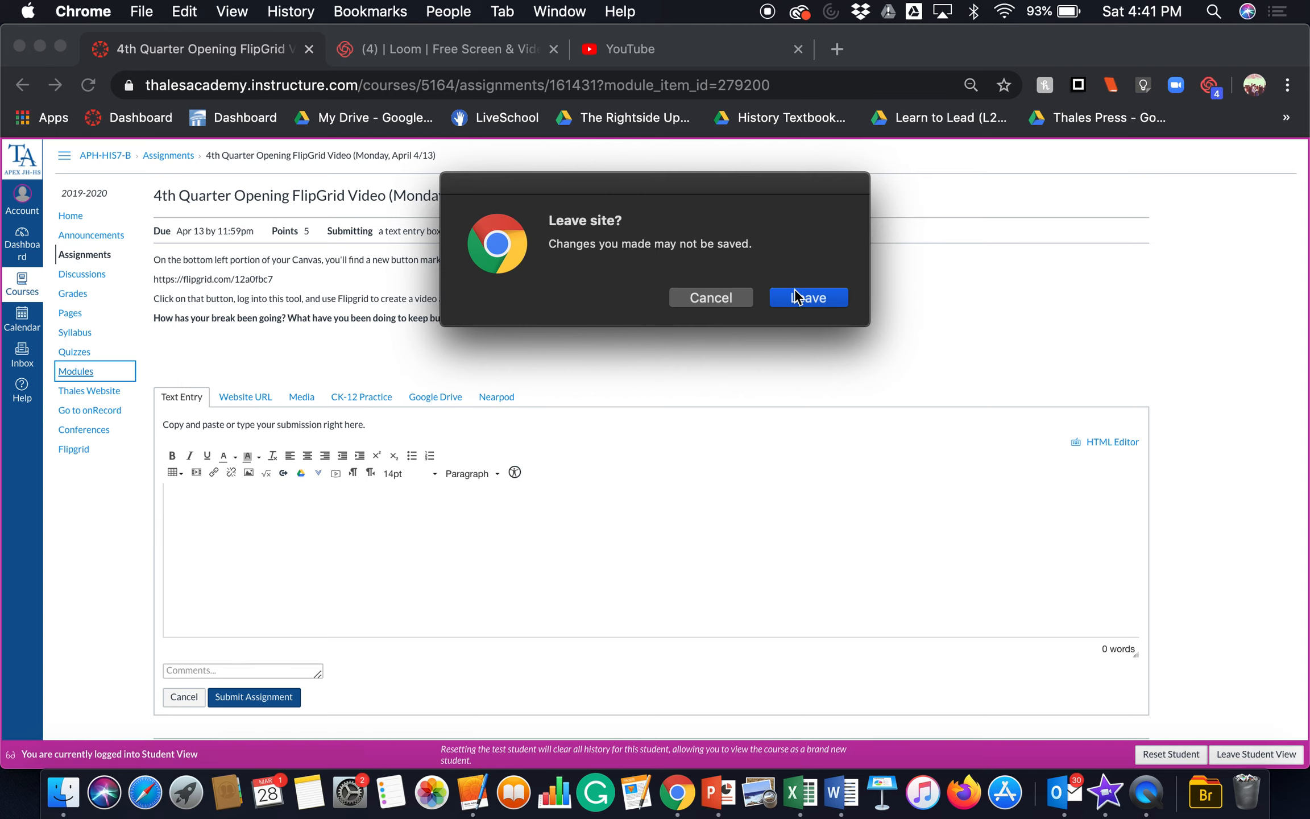
click(804, 296)
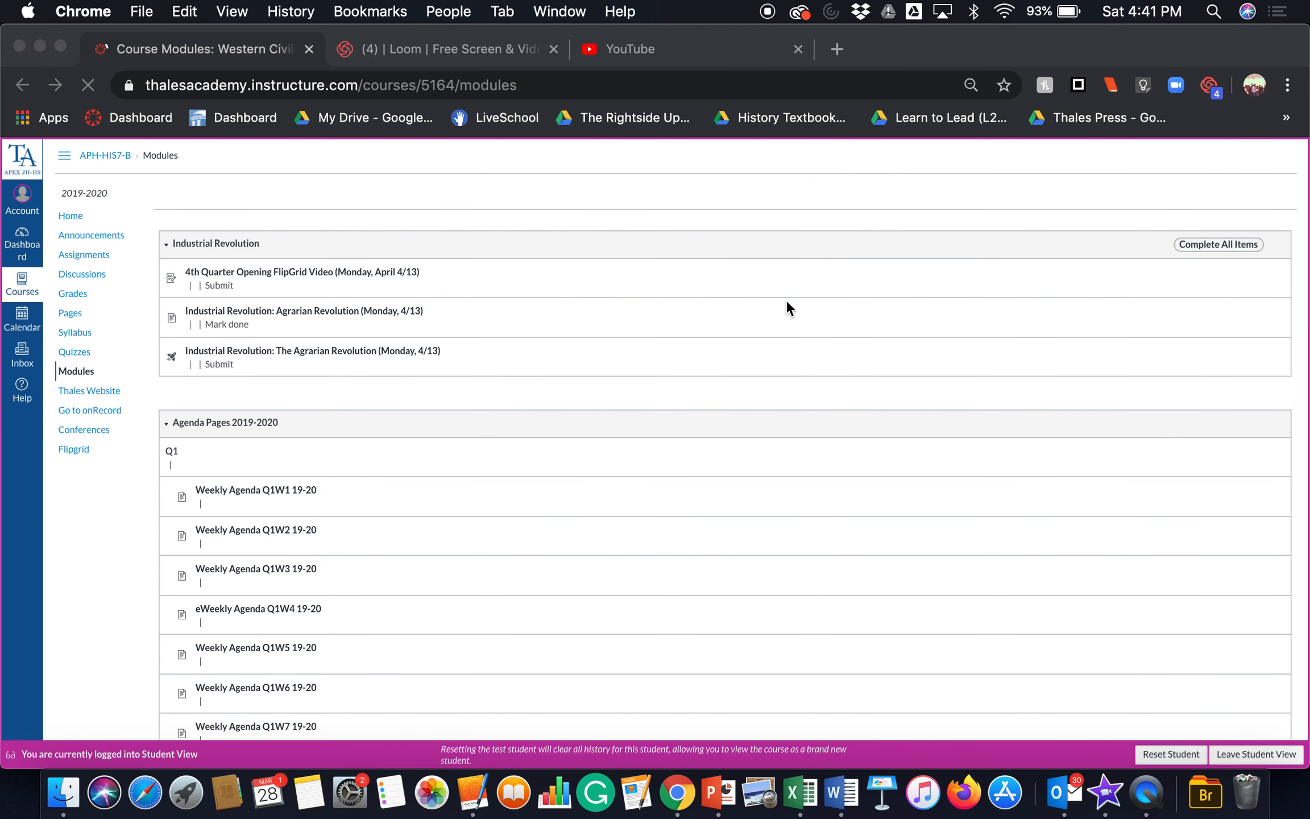